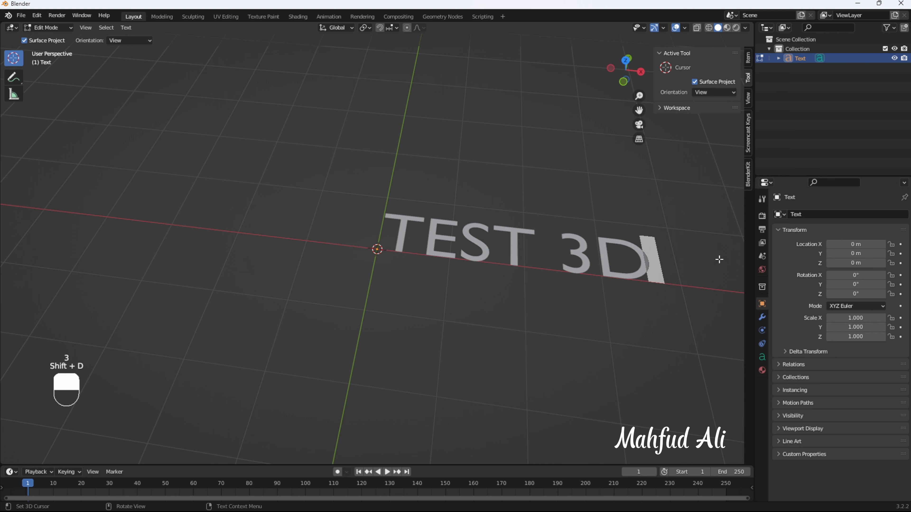
Step: Finish editing the TEST 3D text in Object Mode and open its text data properties
{"action": "left_click_drag", "start_coordinate": [639, 110], "coordinate": [471, 221]}
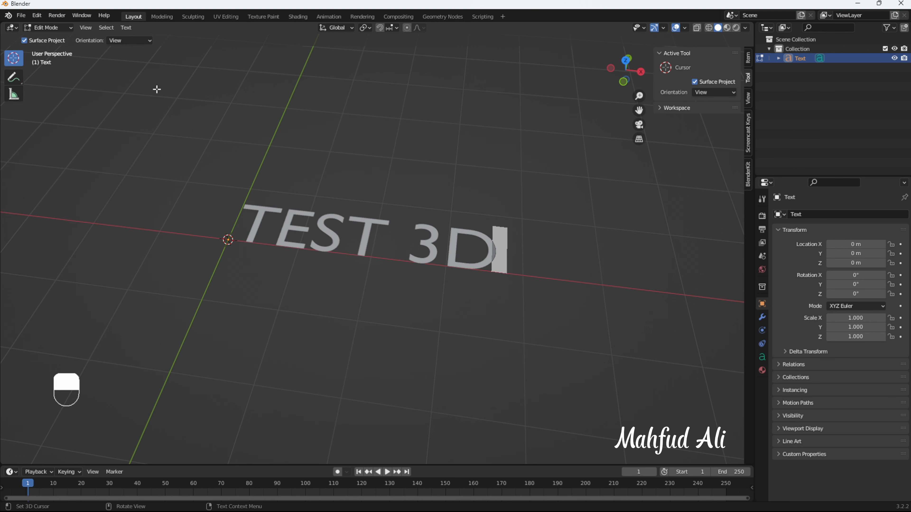
{"action": "key", "text": "Tab"}
{"action": "scroll", "coordinate": [462, 266], "scroll_direction": "up", "scroll_amount": 3}
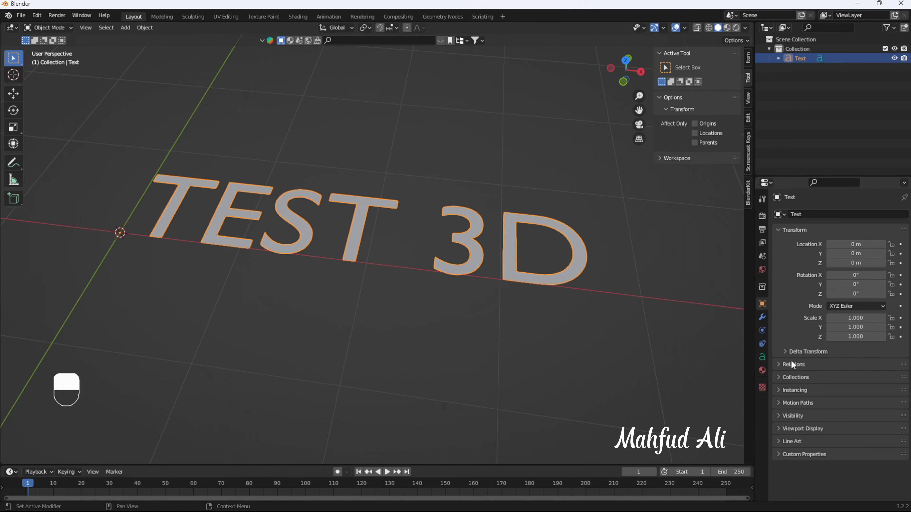
{"action": "left_click", "coordinate": [762, 356]}
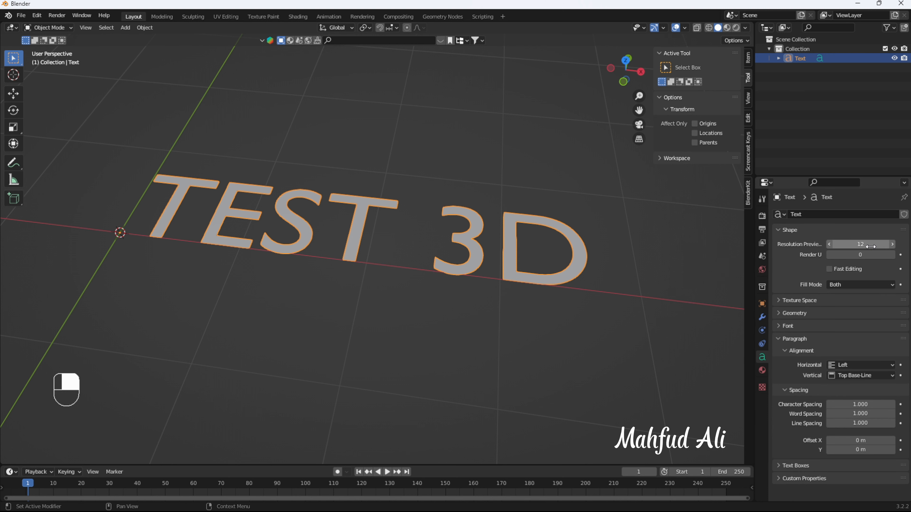
Step: Try a preview resolution of 14 on the text and undo the change
{"action": "left_click_drag", "start_coordinate": [871, 246], "coordinate": [877, 246]}
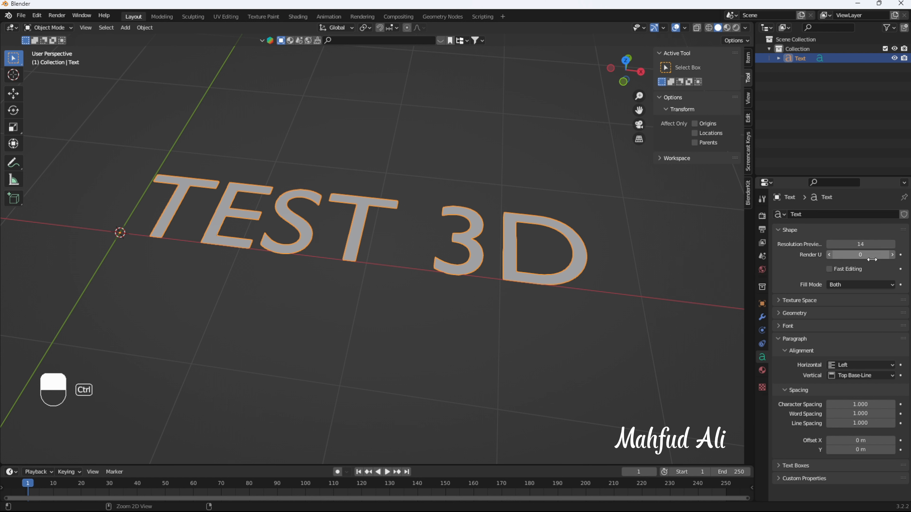
{"action": "key", "text": "ctrl+z"}
Step: Extrude the TEST 3D text by 0.09 m in its geometry settings, keeping the offset at 0 m
{"action": "left_click", "coordinate": [788, 300]}
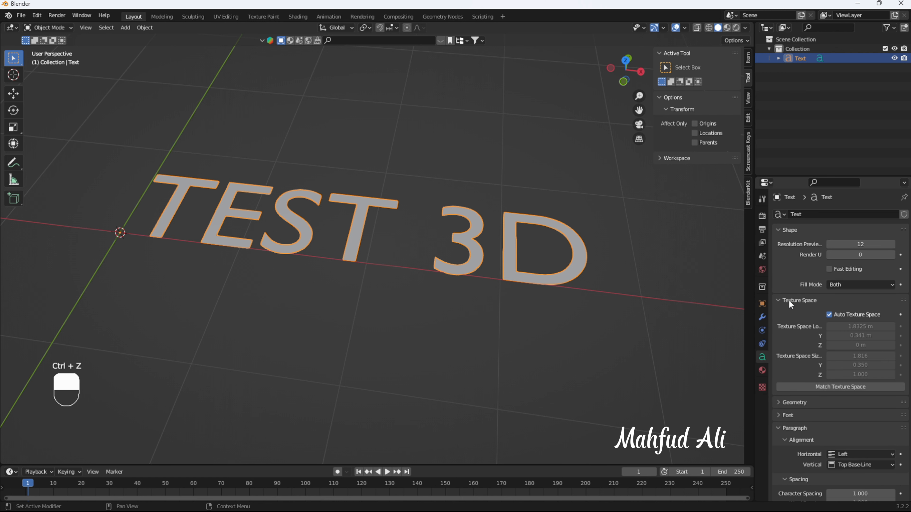
{"action": "scroll", "coordinate": [833, 389], "scroll_direction": "down", "scroll_amount": 4}
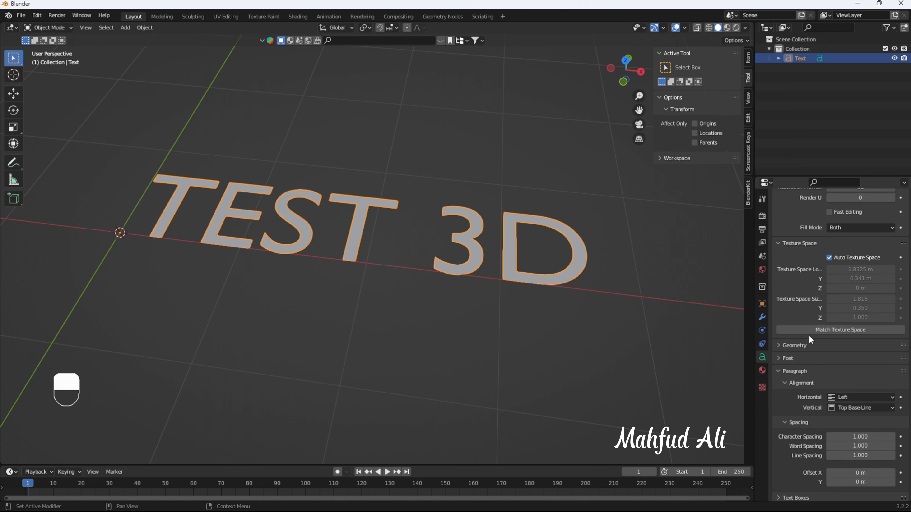
{"action": "left_click", "coordinate": [807, 345]}
{"action": "scroll", "coordinate": [807, 344], "scroll_direction": "down", "scroll_amount": 1}
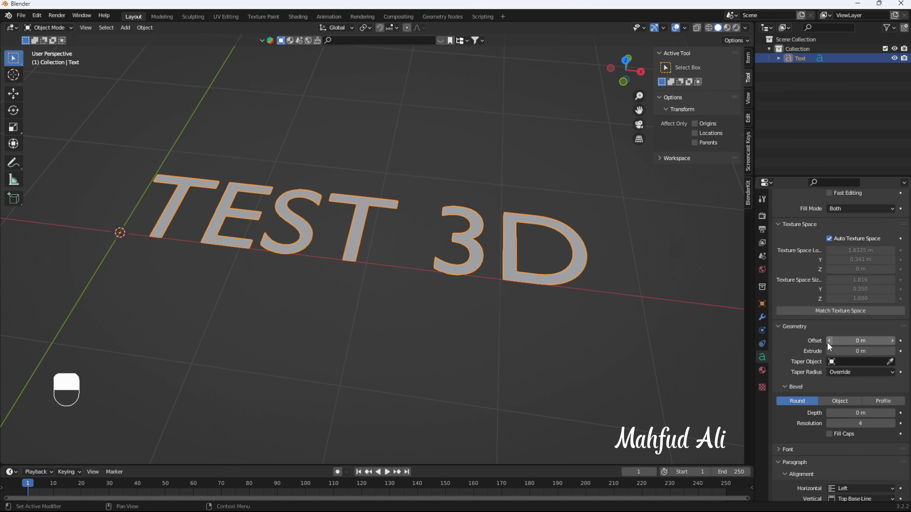
{"action": "left_click_drag", "start_coordinate": [827, 342], "coordinate": [857, 351]}
{"action": "key", "text": "ctrl+z"}
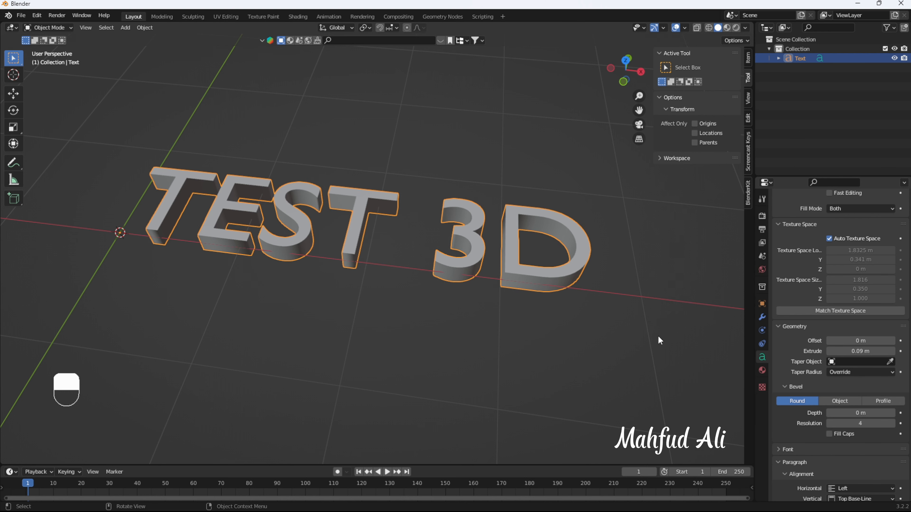
Step: Give the extruded text a round bevel with a depth of 0.03 m
{"action": "middle_click_drag", "start_coordinate": [572, 306], "coordinate": [618, 316]}
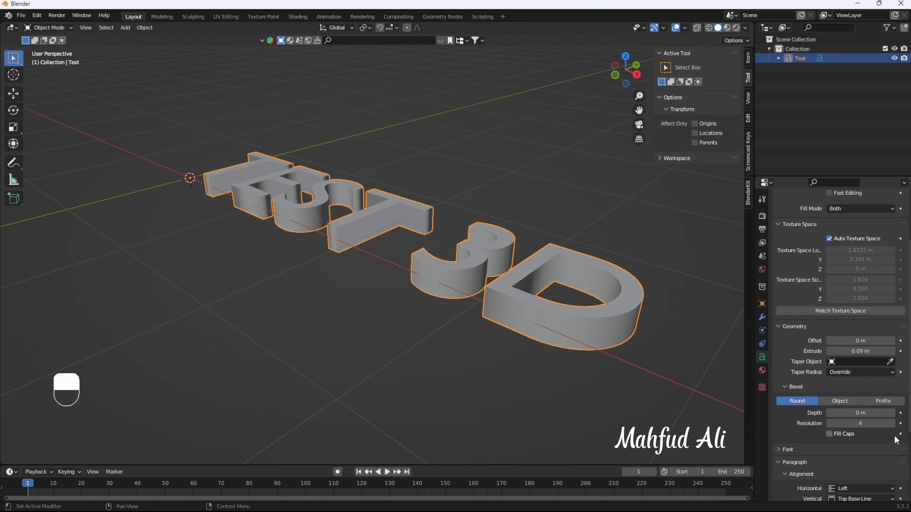
{"action": "left_click", "coordinate": [893, 414]}
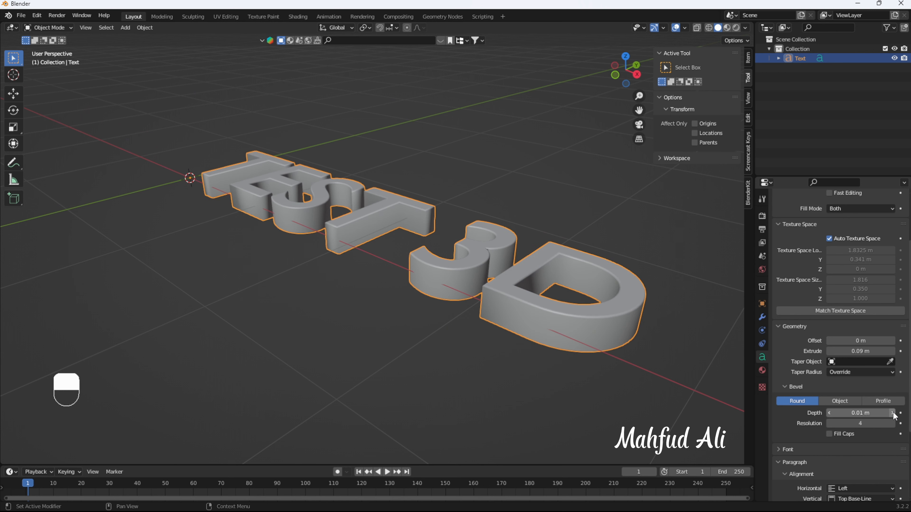
{"action": "left_click", "coordinate": [893, 414]}
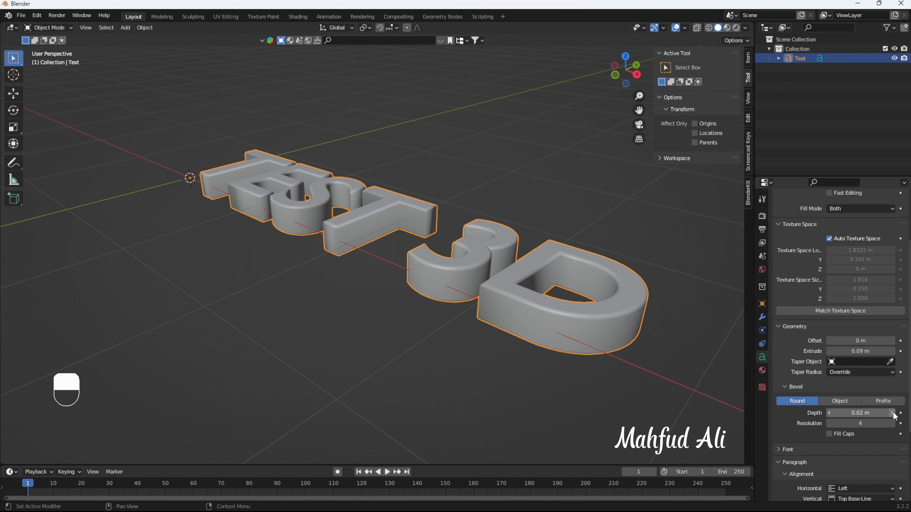
{"action": "left_click", "coordinate": [893, 414]}
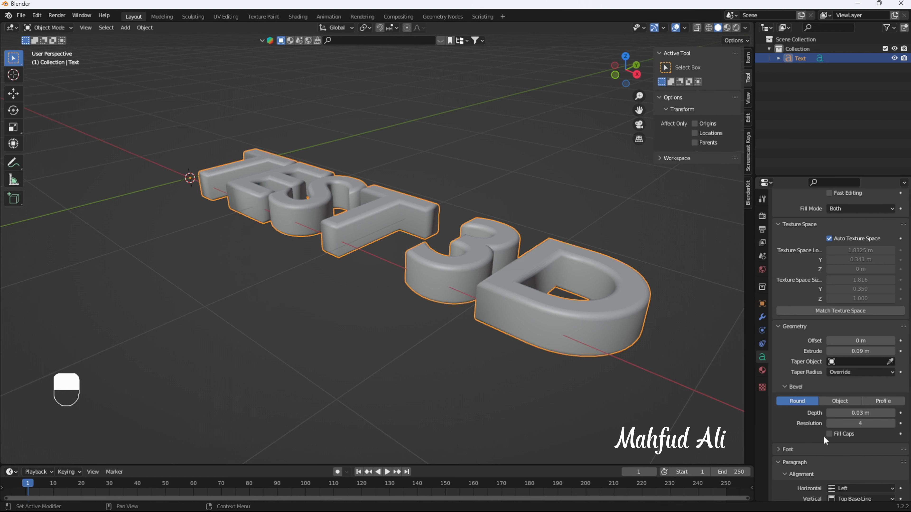
Step: Set the text's bevel resolution to 0 and its bevel depth to 0.02 m
{"action": "scroll", "coordinate": [496, 294], "scroll_direction": "up", "scroll_amount": 1}
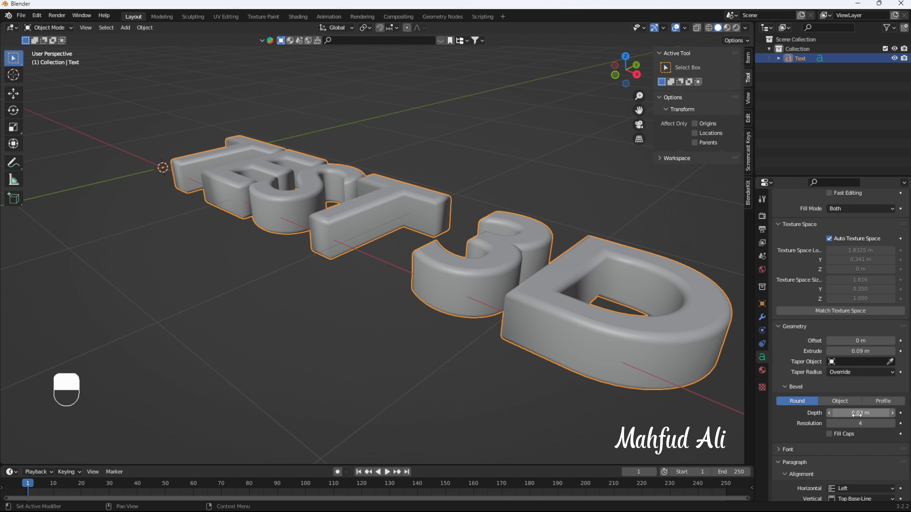
{"action": "left_click_drag", "start_coordinate": [857, 414], "coordinate": [829, 424]}
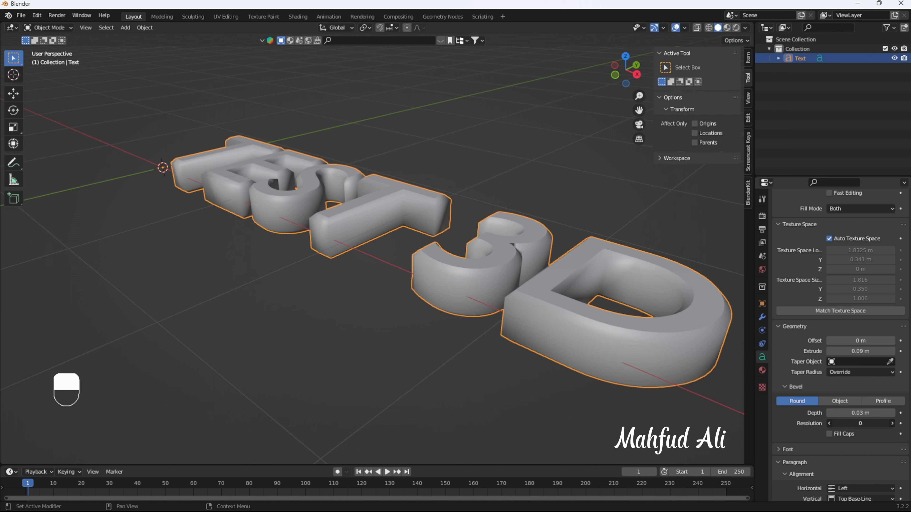
{"action": "left_click", "coordinate": [830, 413]}
{"action": "left_click", "coordinate": [830, 413]}
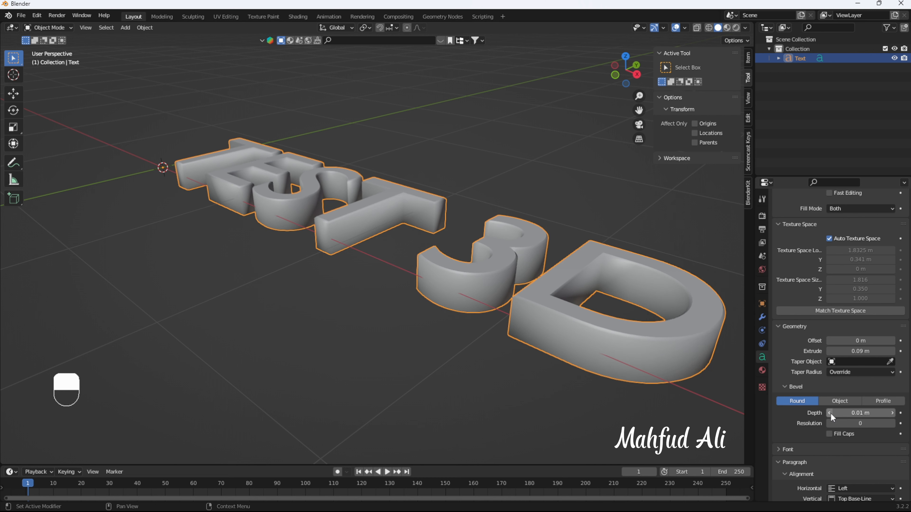
{"action": "left_click", "coordinate": [892, 413]}
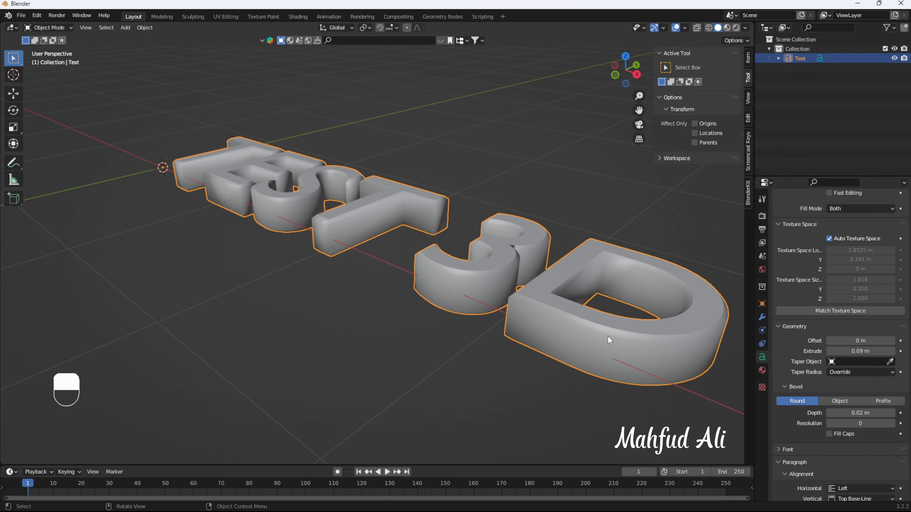
Step: Set the text's bevel resolution to 1 to refine the rounded edges
{"action": "middle_click_drag", "start_coordinate": [608, 335], "coordinate": [619, 273]}
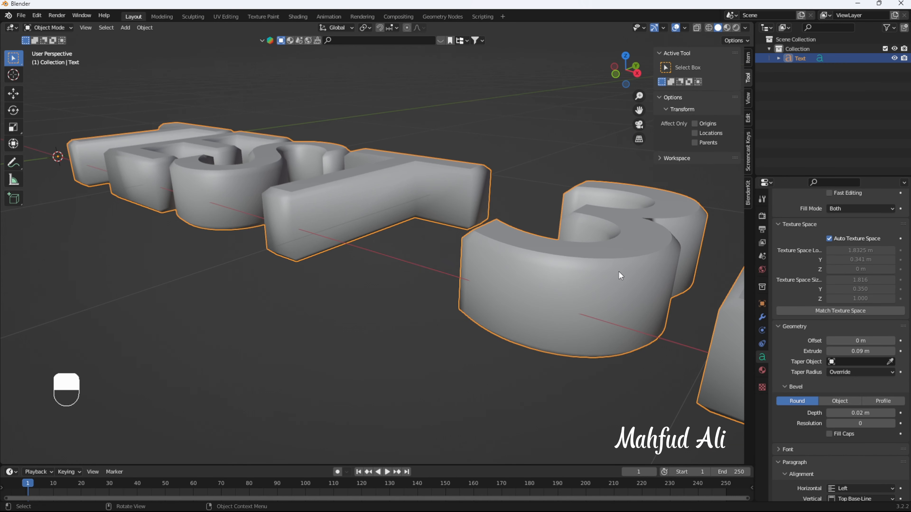
{"action": "left_click", "coordinate": [892, 424]}
{"action": "middle_click_drag", "start_coordinate": [623, 341], "coordinate": [398, 348]}
{"action": "scroll", "coordinate": [417, 264], "scroll_direction": "down", "scroll_amount": 5}
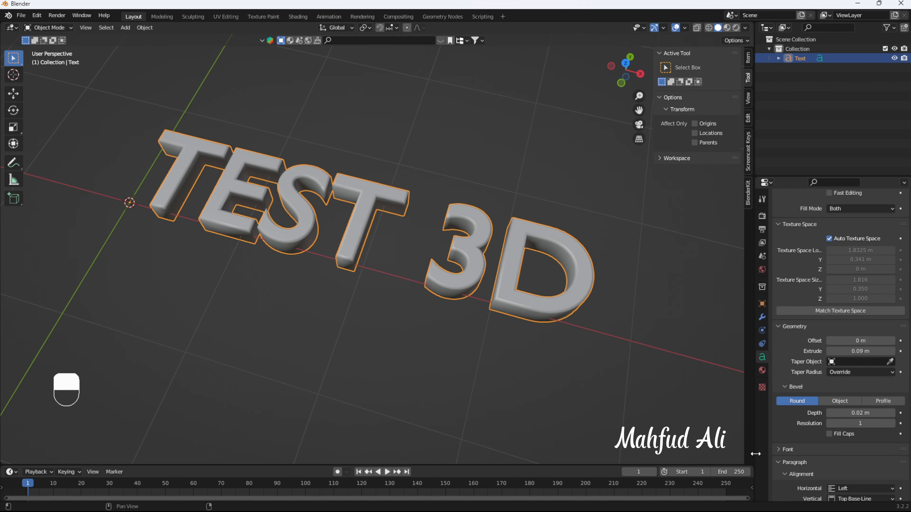
Step: Load Bauhaus 93 Regular from the Windows Fonts folder as the text's regular font
{"action": "left_click", "coordinate": [781, 449]}
{"action": "scroll", "coordinate": [824, 407], "scroll_direction": "down", "scroll_amount": 5}
{"action": "left_click", "coordinate": [890, 370]}
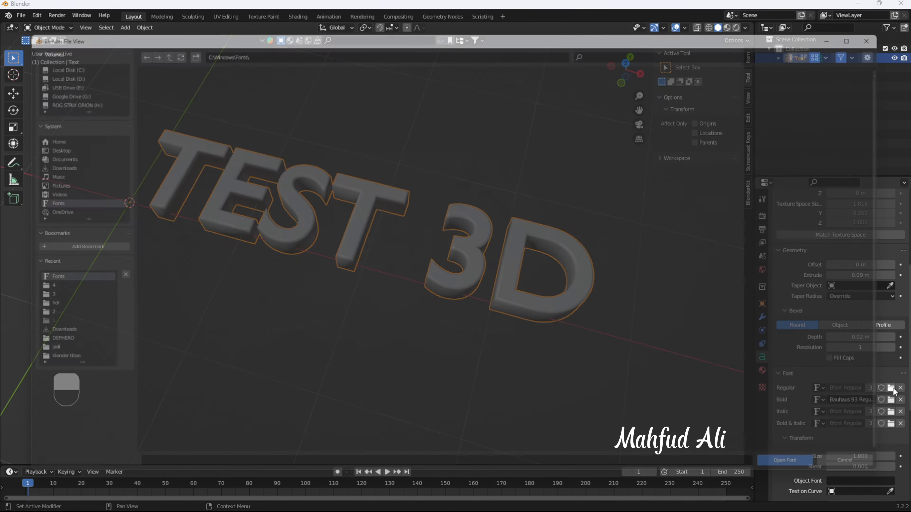
{"action": "left_click", "coordinate": [583, 167]}
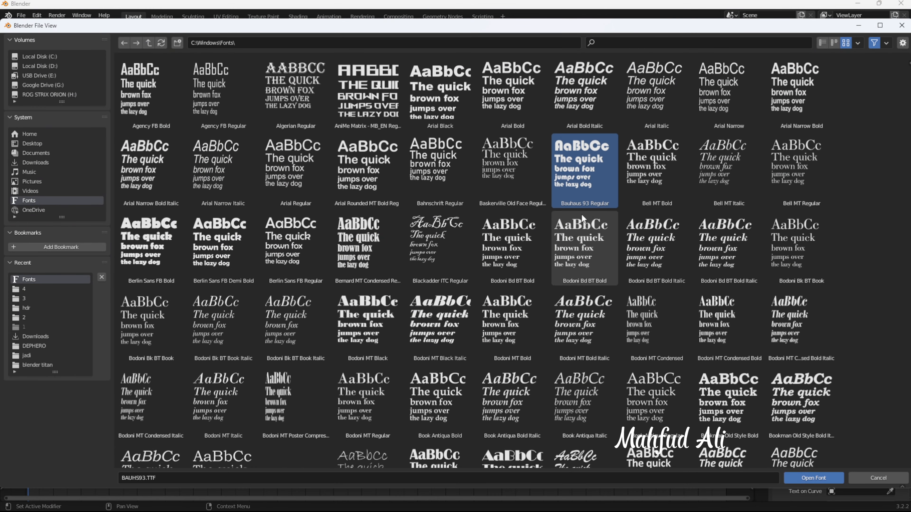
{"action": "left_click", "coordinate": [806, 480]}
Step: Replace the text's regular font with Berlin Sans FB Demi Bold
{"action": "middle_click_drag", "start_coordinate": [342, 344], "coordinate": [371, 332]}
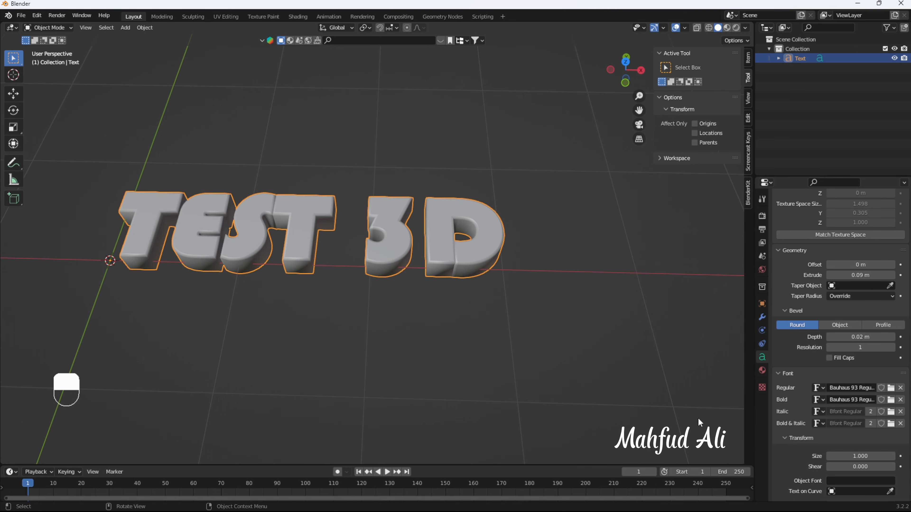
{"action": "mouse_move", "coordinate": [226, 268]}
{"action": "middle_mouse_down"}
{"action": "mouse_move", "coordinate": [237, 330]}
{"action": "mouse_move", "coordinate": [211, 268]}
{"action": "middle_mouse_up"}
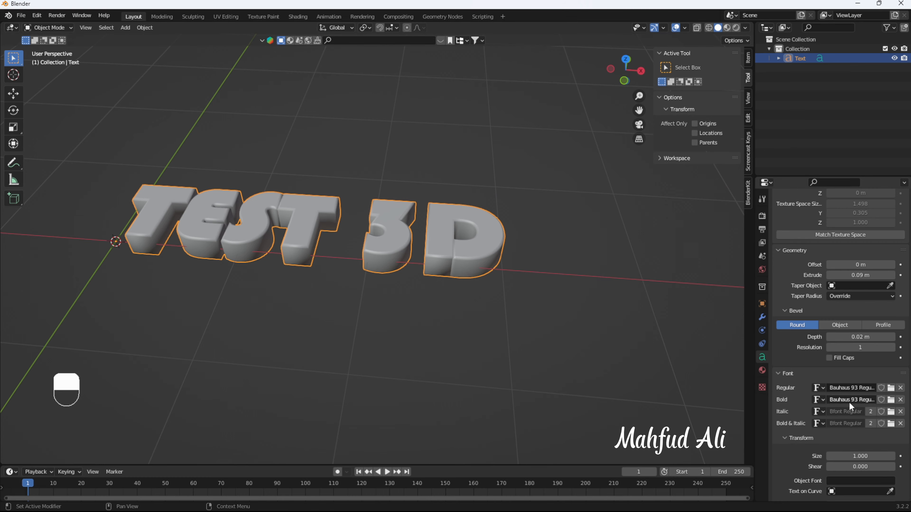
{"action": "left_click", "coordinate": [890, 388]}
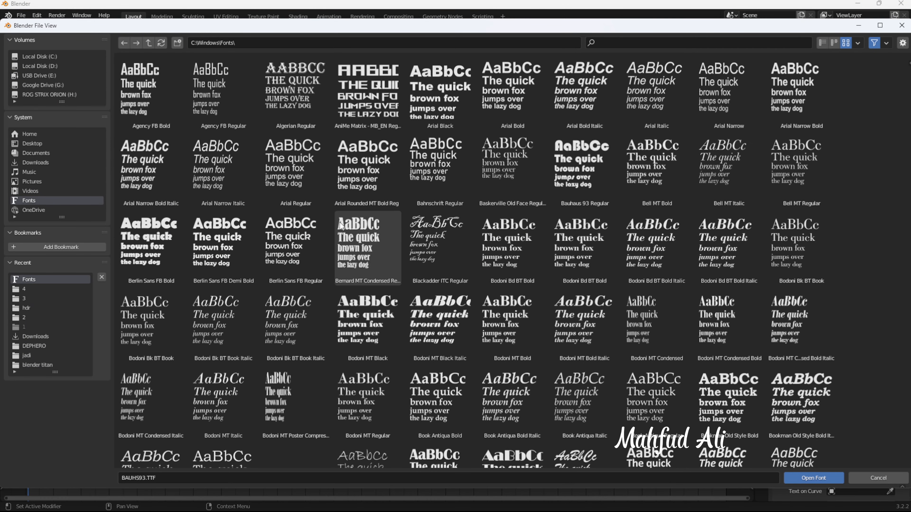
{"action": "left_click", "coordinate": [222, 244]}
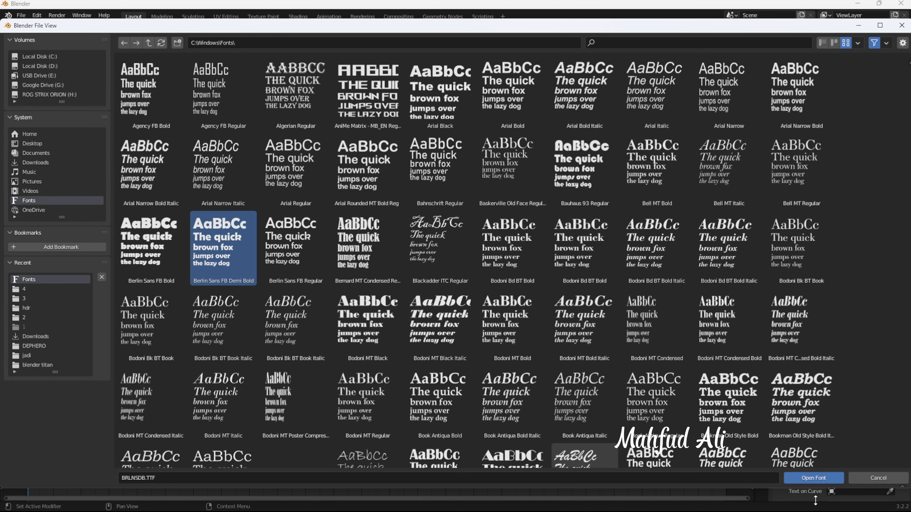
{"action": "left_click", "coordinate": [829, 479]}
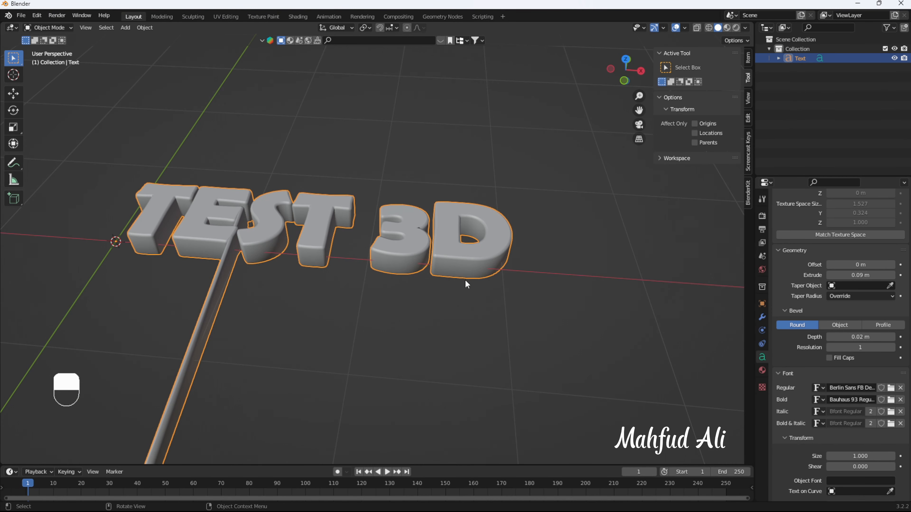
Step: Replace the text's regular font with AniMe Matrix - MB_EN
{"action": "mouse_move", "coordinate": [466, 283]}
{"action": "middle_mouse_down"}
{"action": "mouse_move", "coordinate": [472, 322]}
{"action": "mouse_move", "coordinate": [478, 281]}
{"action": "middle_mouse_up"}
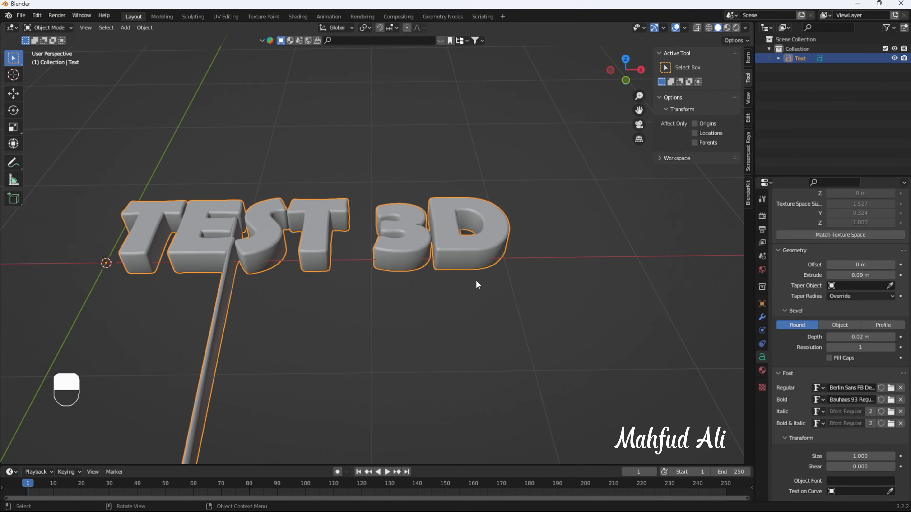
{"action": "left_click", "coordinate": [891, 389]}
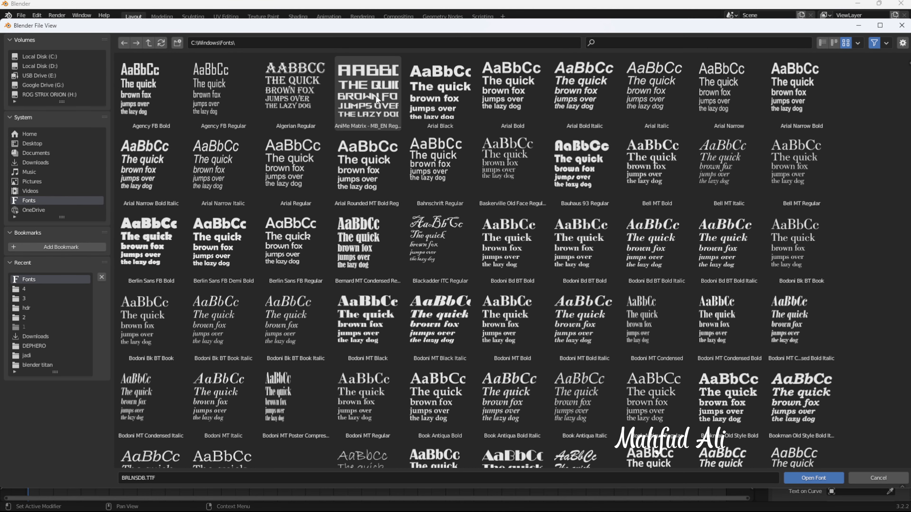
{"action": "left_click", "coordinate": [377, 100]}
{"action": "left_click", "coordinate": [813, 478]}
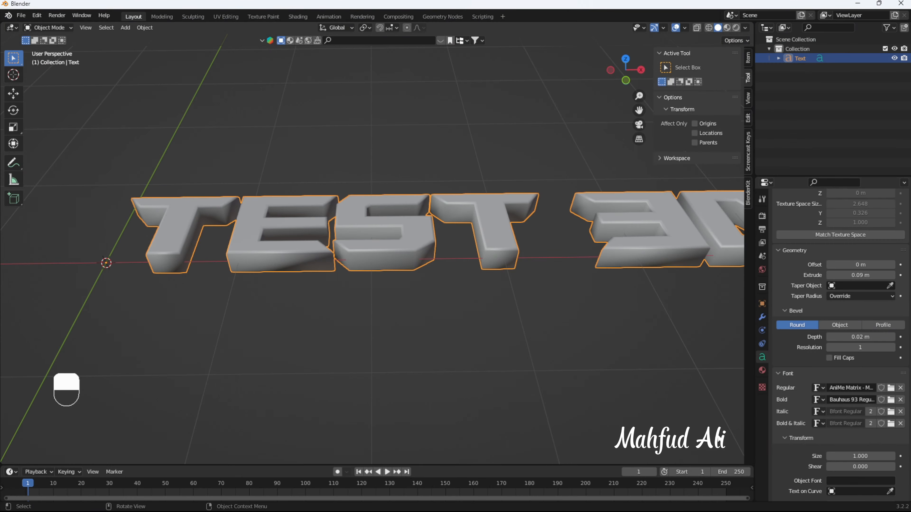
Step: Replace the text's regular font with Arial Narrow Bold
{"action": "middle_click_drag", "start_coordinate": [477, 391], "coordinate": [485, 269]}
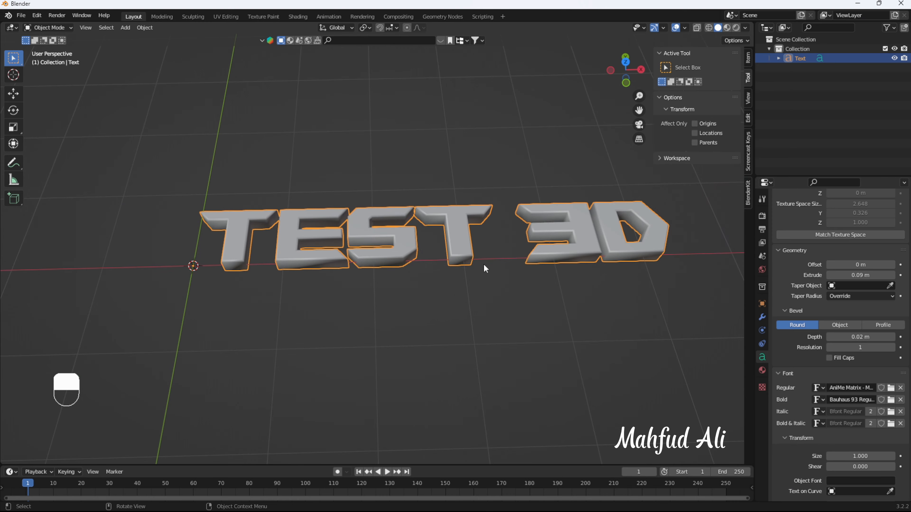
{"action": "middle_click_drag", "start_coordinate": [403, 312], "coordinate": [381, 361]}
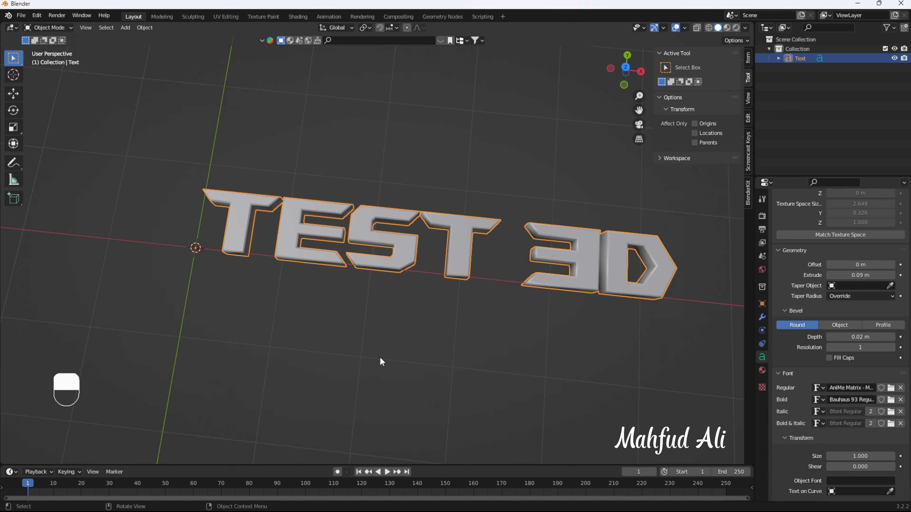
{"action": "left_click", "coordinate": [890, 388]}
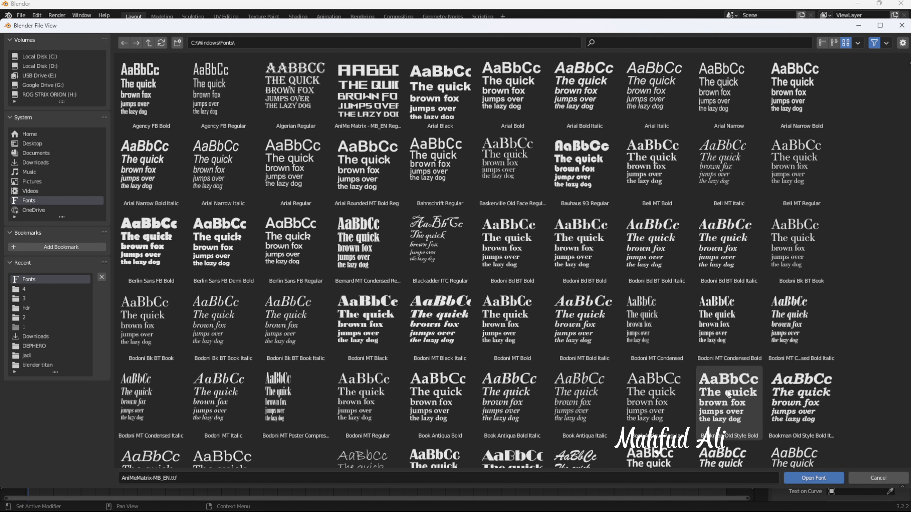
{"action": "left_click", "coordinate": [800, 79]}
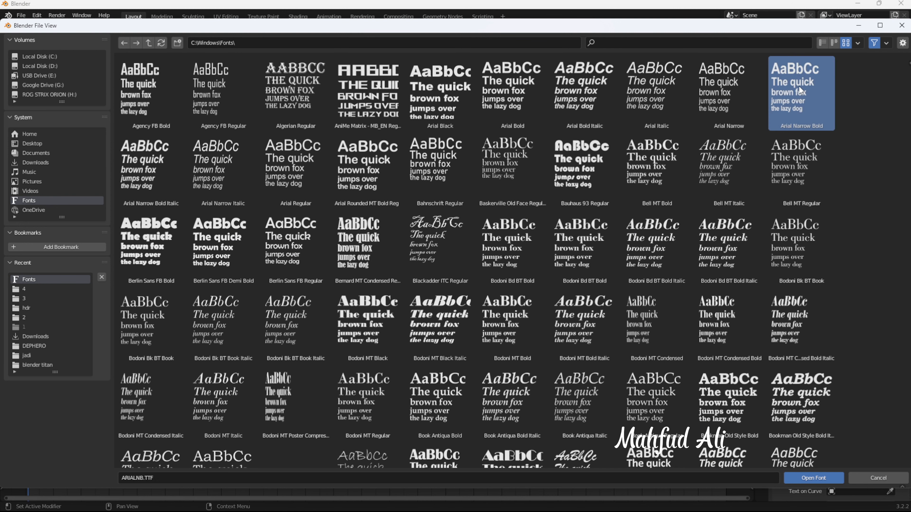
{"action": "left_click", "coordinate": [813, 478]}
Step: Examine the beveled lettering from several angles and review the text's font transform and paragraph settings
{"action": "scroll", "coordinate": [311, 237], "scroll_direction": "up", "scroll_amount": 6}
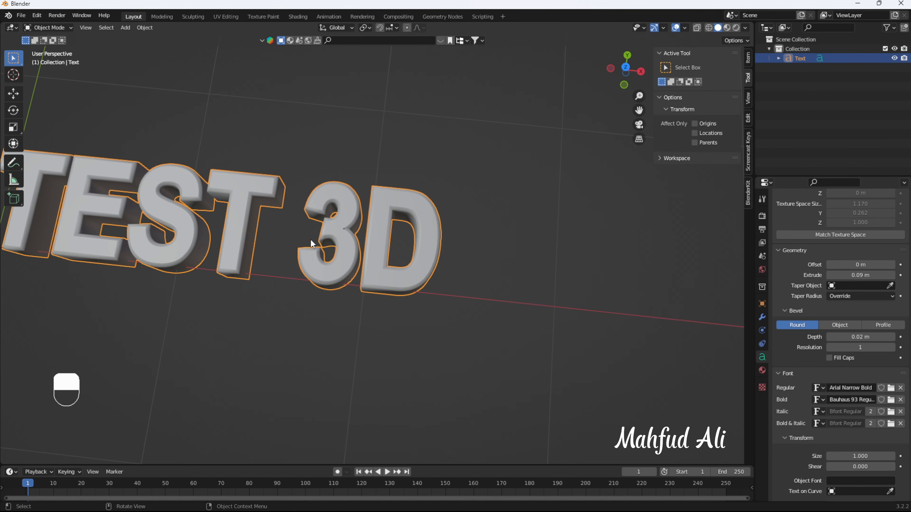
{"action": "middle_click_drag", "start_coordinate": [360, 327], "coordinate": [382, 298]}
{"action": "scroll", "coordinate": [547, 292], "scroll_direction": "down", "scroll_amount": 3}
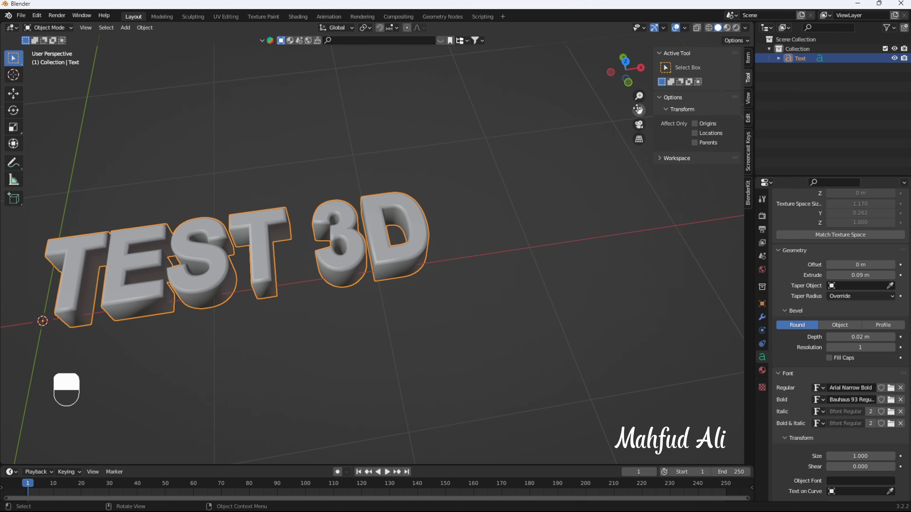
{"action": "left_click_drag", "start_coordinate": [639, 110], "coordinate": [742, 117]}
{"action": "scroll", "coordinate": [857, 421], "scroll_direction": "down", "scroll_amount": 8}
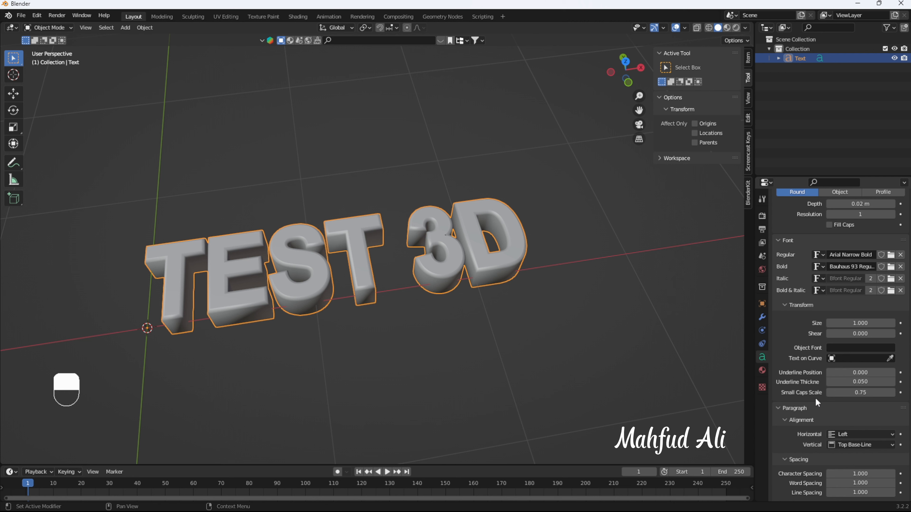
{"action": "scroll", "coordinate": [817, 402], "scroll_direction": "down", "scroll_amount": 3}
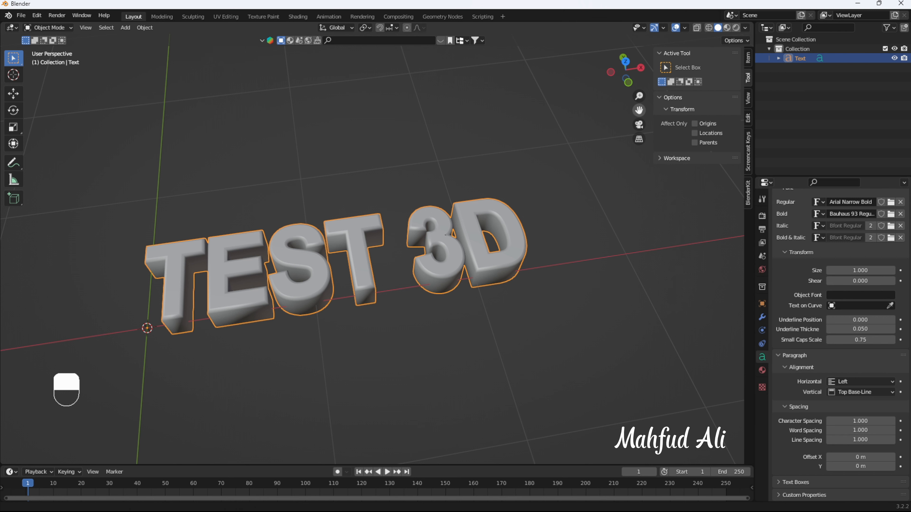
{"action": "left_click_drag", "start_coordinate": [639, 110], "coordinate": [753, 80]}
{"action": "scroll", "coordinate": [394, 291], "scroll_direction": "down", "scroll_amount": 3}
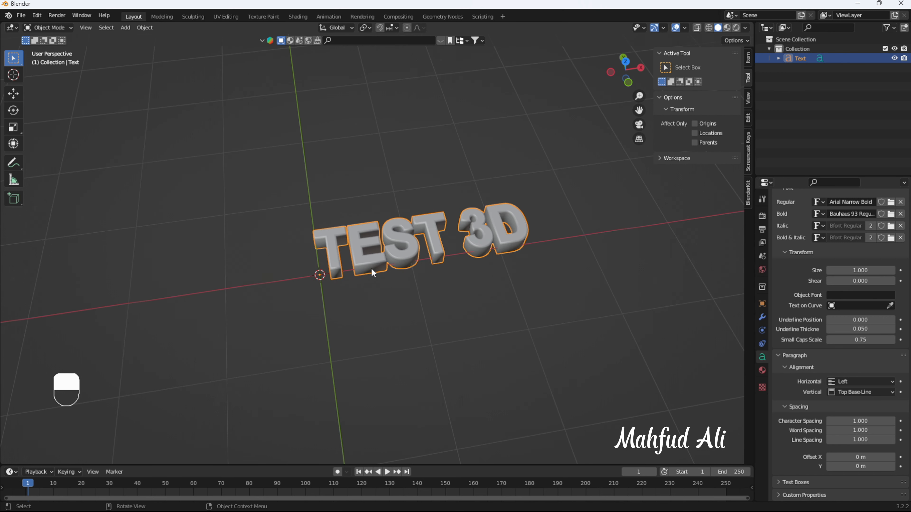
Step: Add a path curve to the scene at the text's origin
{"action": "key", "text": "shift+a"}
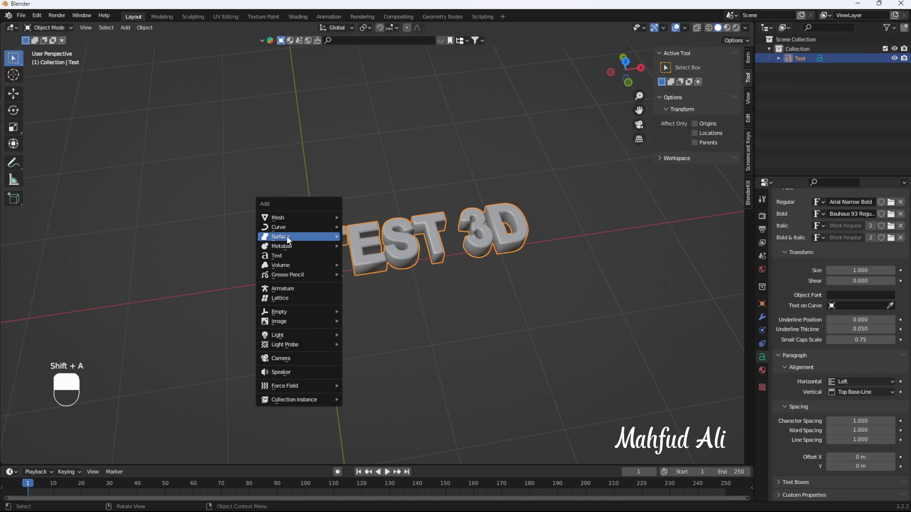
{"action": "mouse_move", "coordinate": [289, 228]}
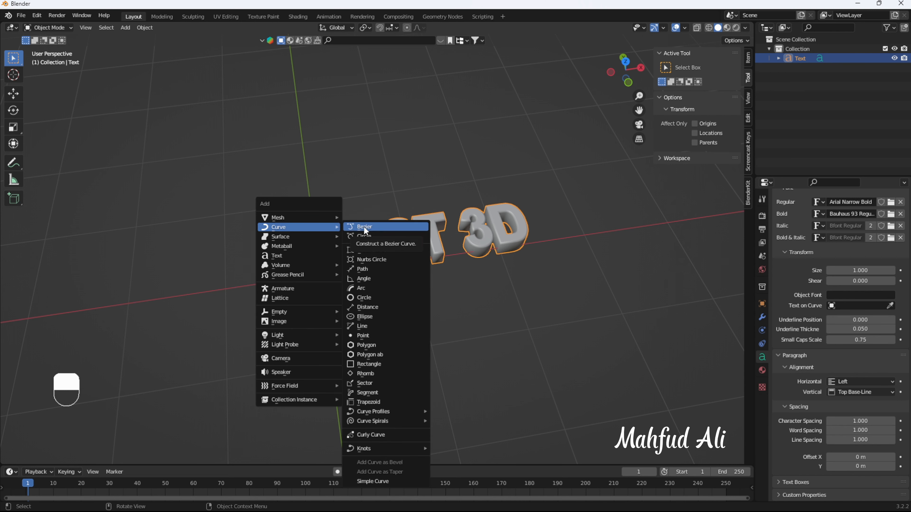
{"action": "left_click", "coordinate": [365, 270]}
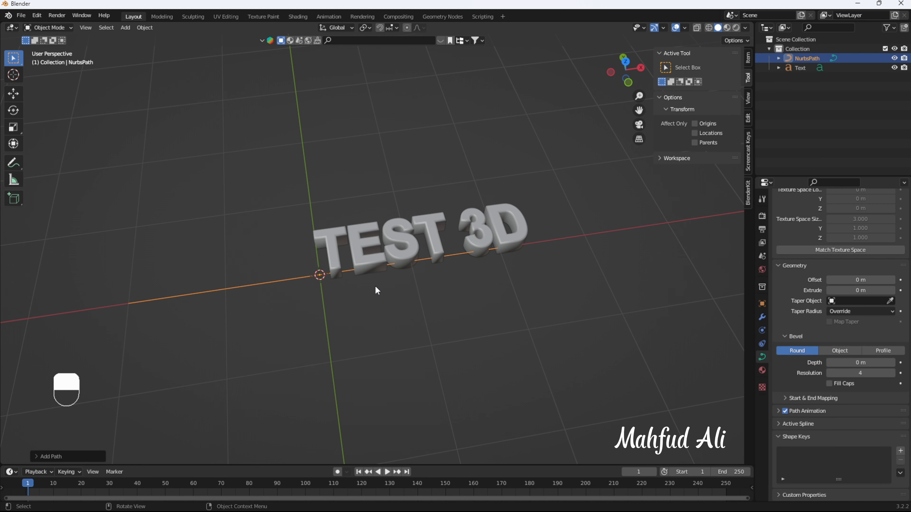
Step: Bend the path into an S-shaped wave in top view by raising its fourth control point and lowering its second along Y
{"action": "key", "text": "KP_7"}
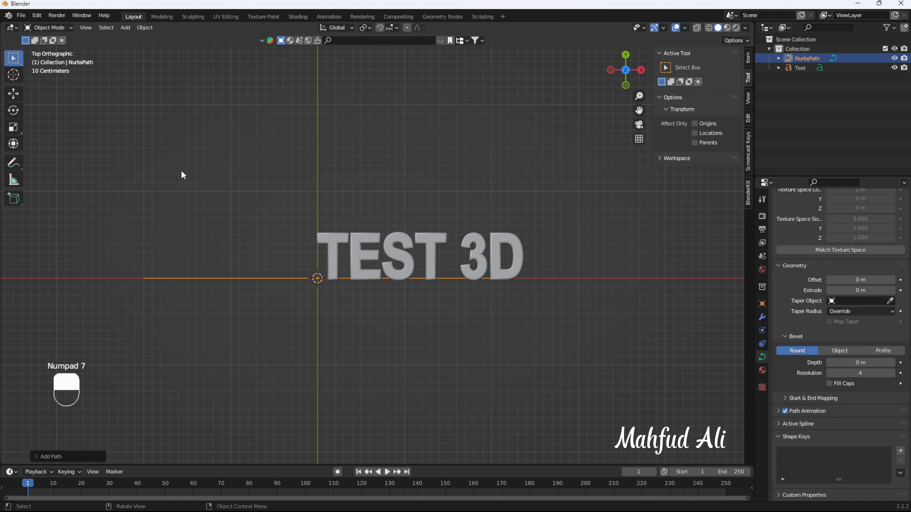
{"action": "left_click", "coordinate": [40, 26]}
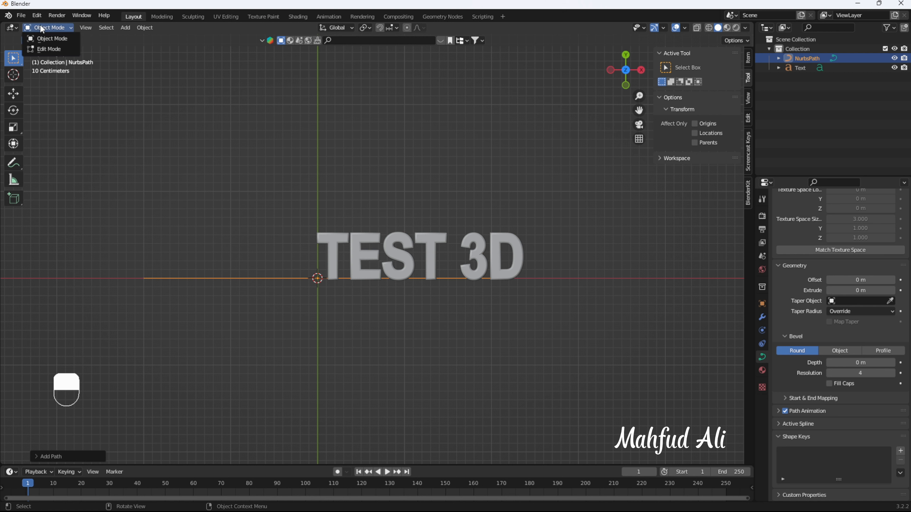
{"action": "left_click", "coordinate": [49, 48]}
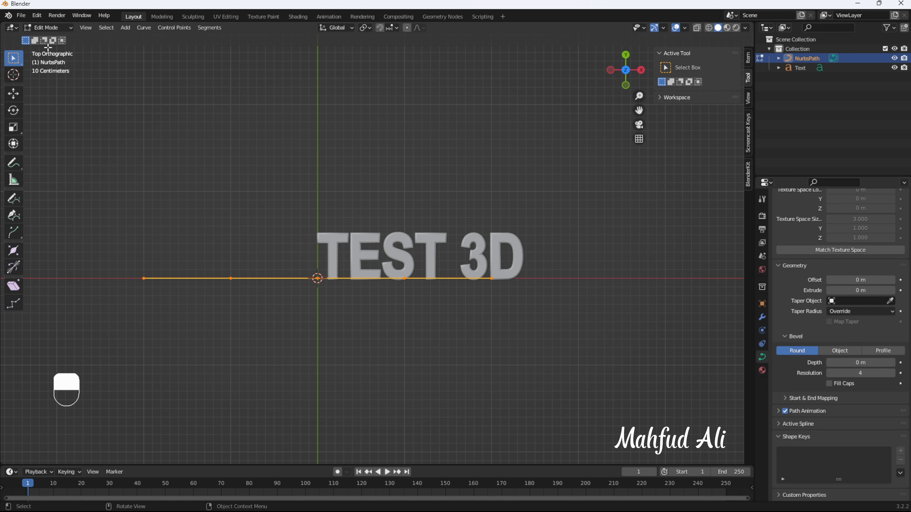
{"action": "left_click", "coordinate": [14, 94]}
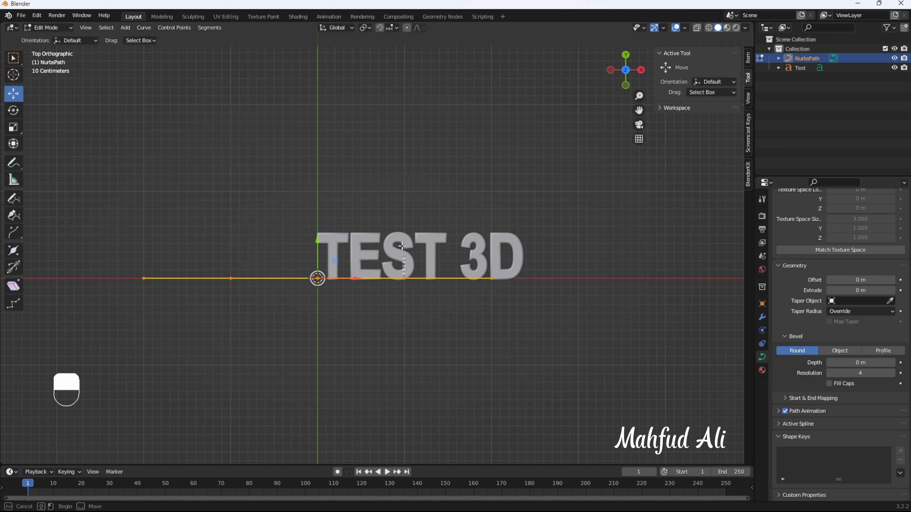
{"action": "left_click", "coordinate": [405, 279]}
{"action": "left_click_drag", "start_coordinate": [402, 237], "coordinate": [402, 181]}
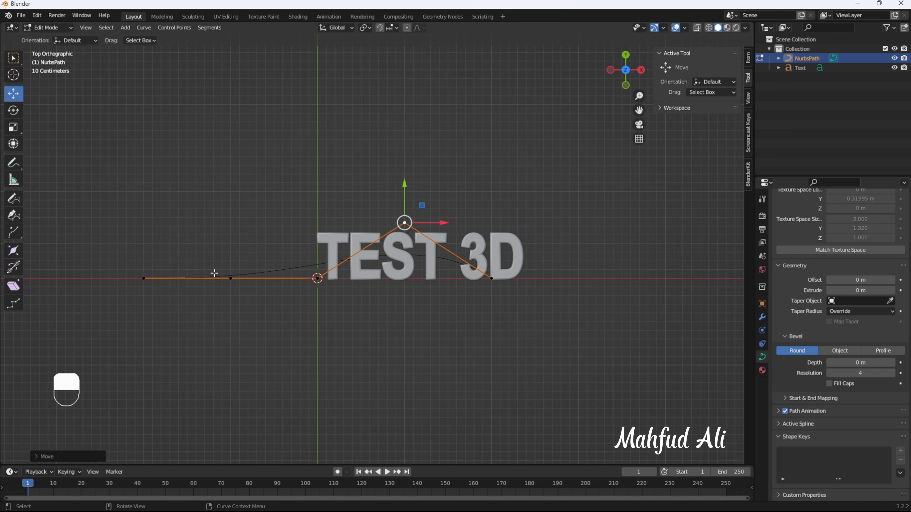
{"action": "left_click", "coordinate": [229, 279]}
{"action": "left_click_drag", "start_coordinate": [234, 248], "coordinate": [222, 297]}
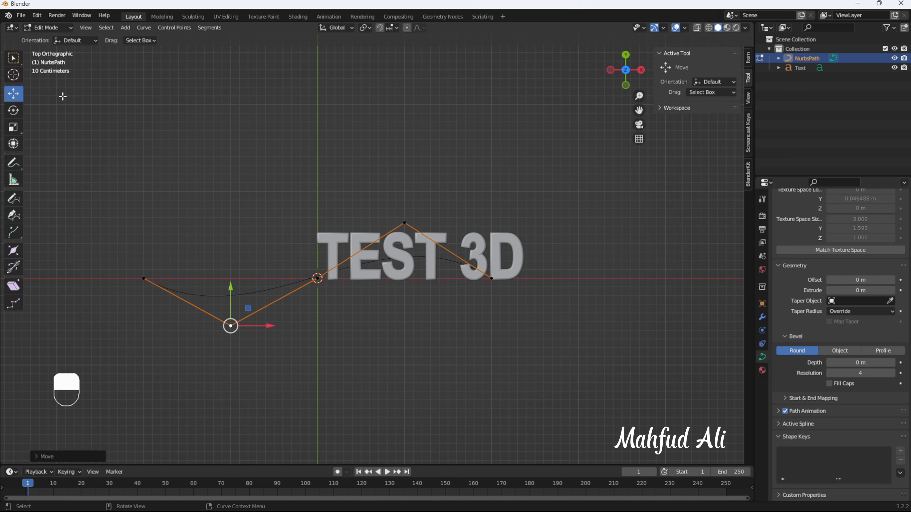
{"action": "key", "text": "Tab"}
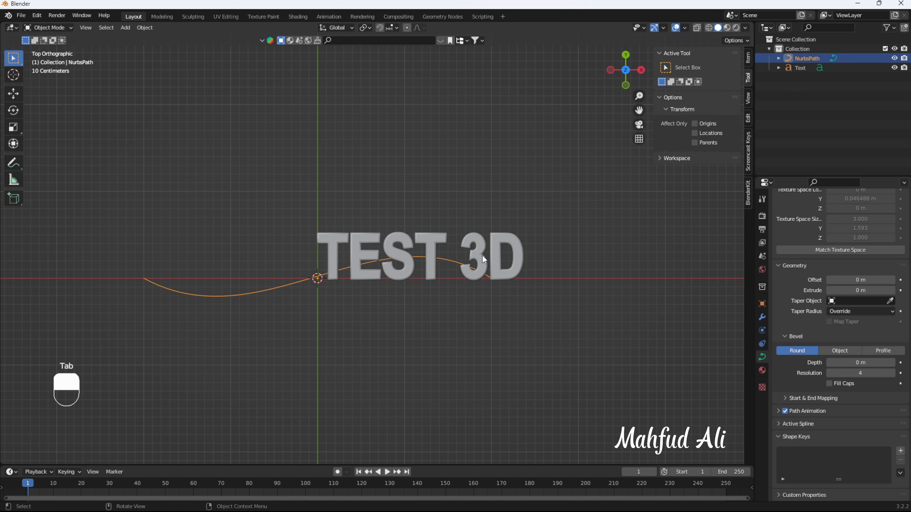
Step: Make the TEST 3D text follow the wavy path by assigning NurbsPath as its Text on Curve object
{"action": "left_click", "coordinate": [500, 245]}
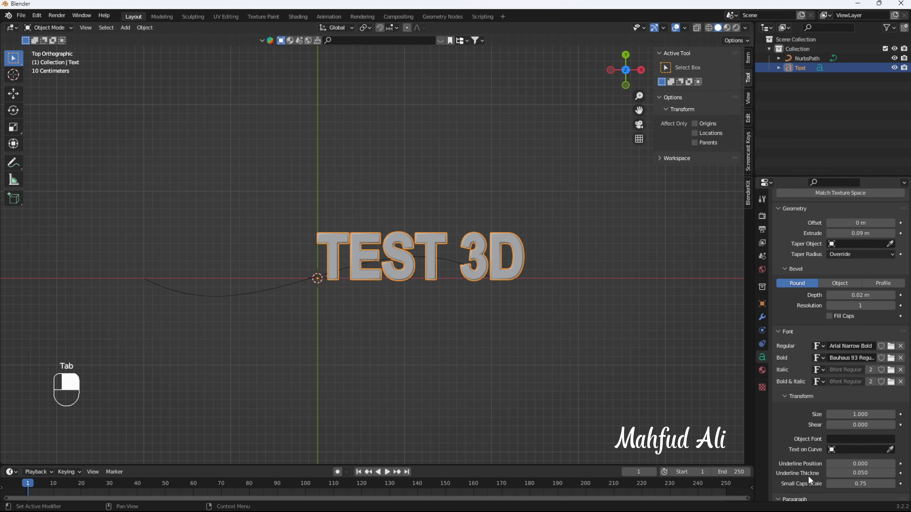
{"action": "left_click", "coordinate": [890, 450]}
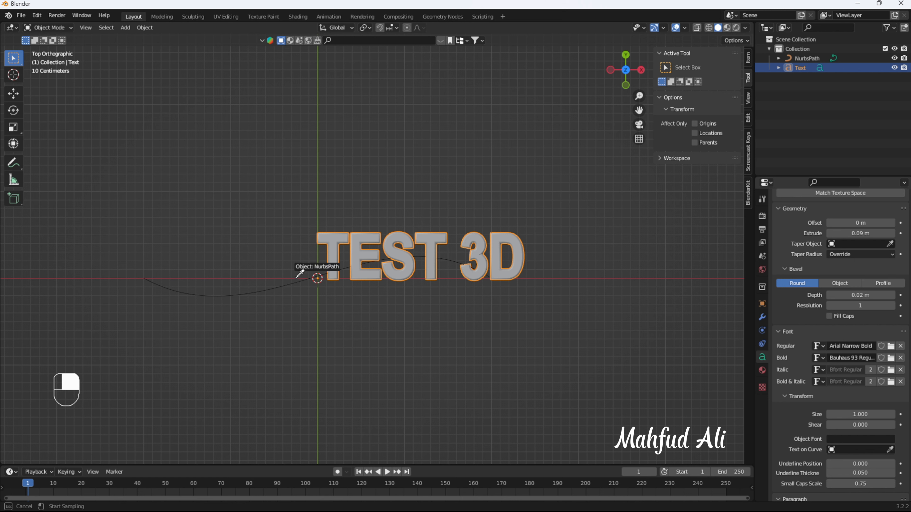
{"action": "left_click", "coordinate": [305, 278]}
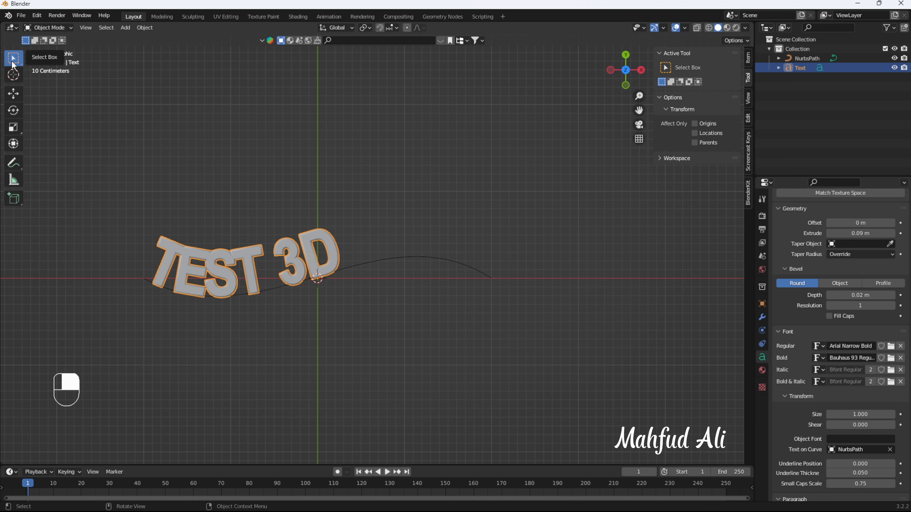
Step: Set the text's character spacing to 1.500 and word spacing to 2.100
{"action": "scroll", "coordinate": [821, 422], "scroll_direction": "down", "scroll_amount": 8}
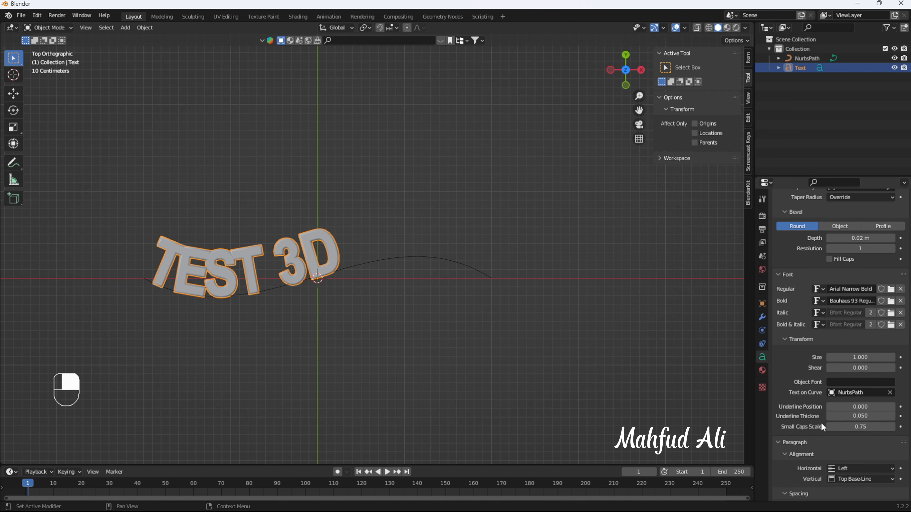
{"action": "scroll", "coordinate": [822, 424], "scroll_direction": "down", "scroll_amount": 2}
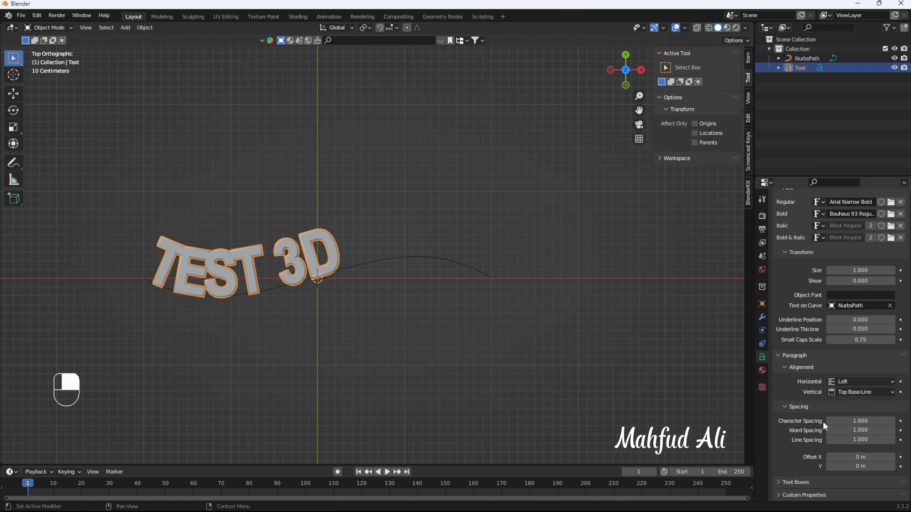
{"action": "left_click_drag", "start_coordinate": [831, 422], "coordinate": [890, 432]}
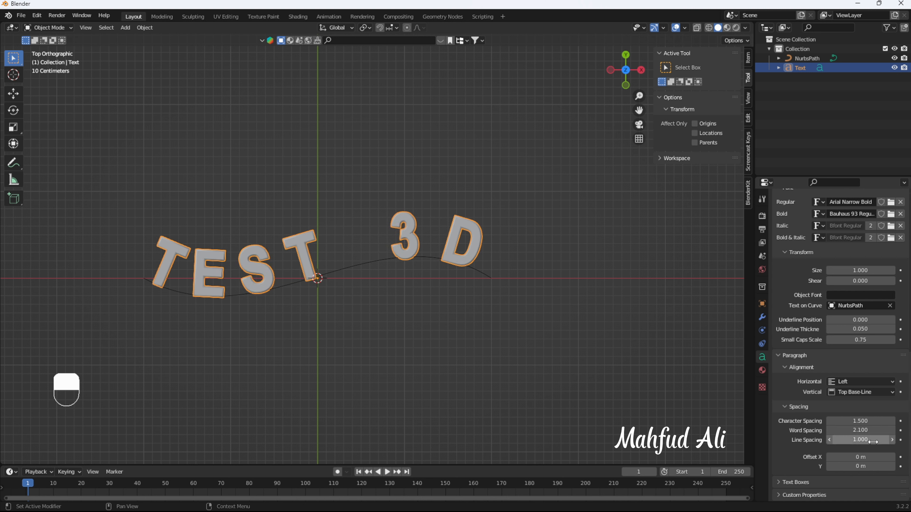
Step: Try a different line spacing and a 0.1 m Y offset on the text, undoing each change
{"action": "left_click_drag", "start_coordinate": [873, 442], "coordinate": [881, 442]}
{"action": "key", "text": "ctrl+z"}
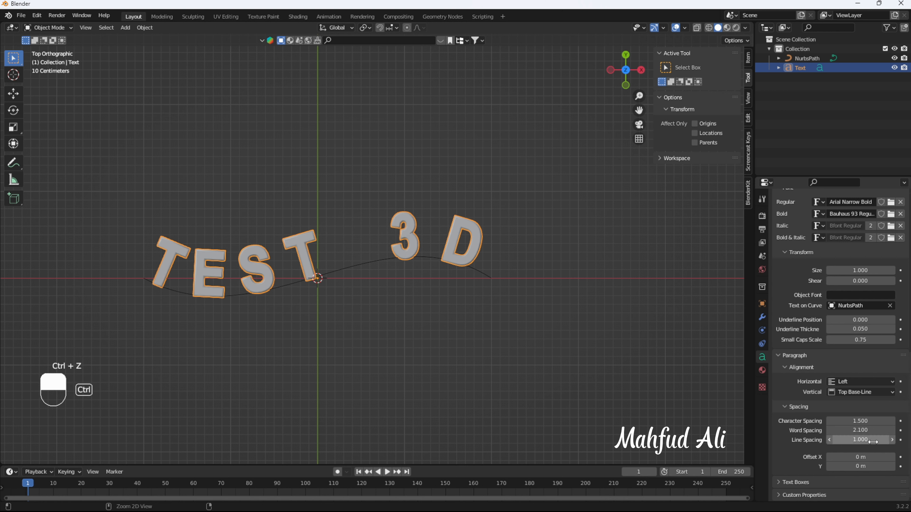
{"action": "mouse_move", "coordinate": [849, 455]}
{"action": "left_mouse_down"}
{"action": "mouse_move", "coordinate": [882, 455]}
{"action": "mouse_move", "coordinate": [843, 455]}
{"action": "mouse_move", "coordinate": [868, 455]}
{"action": "mouse_move", "coordinate": [861, 461]}
{"action": "left_mouse_up"}
{"action": "key", "text": "ctrl+z"}
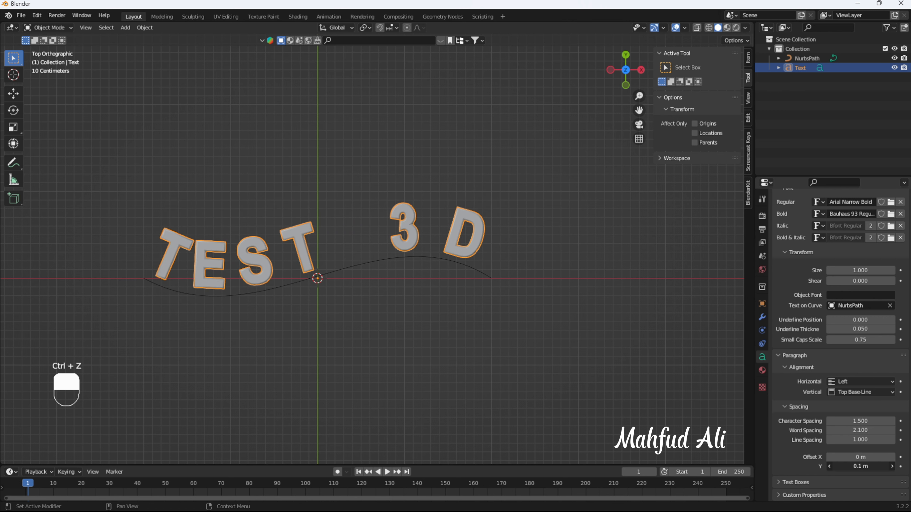
{"action": "key", "text": "ctrl+z"}
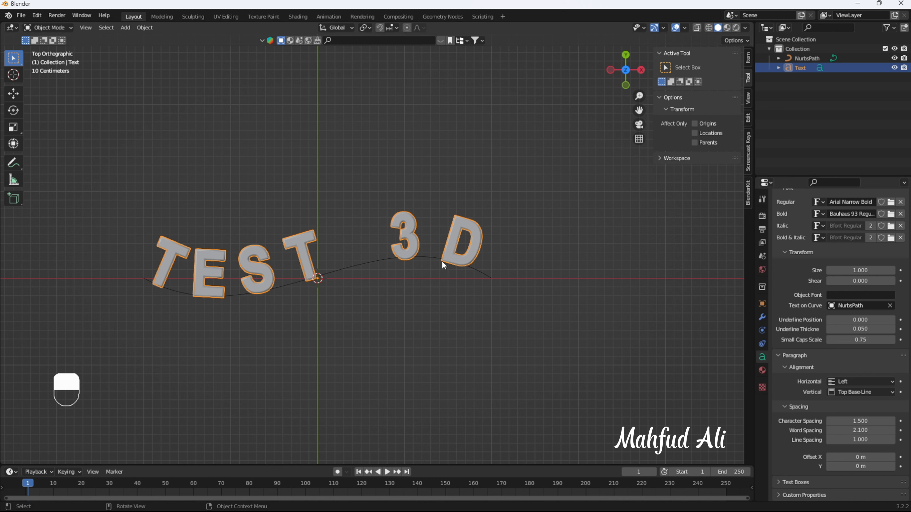
Step: Convert the curved text object to a mesh and inspect its geometry in Edit Mode
{"action": "right_click", "coordinate": [448, 249]}
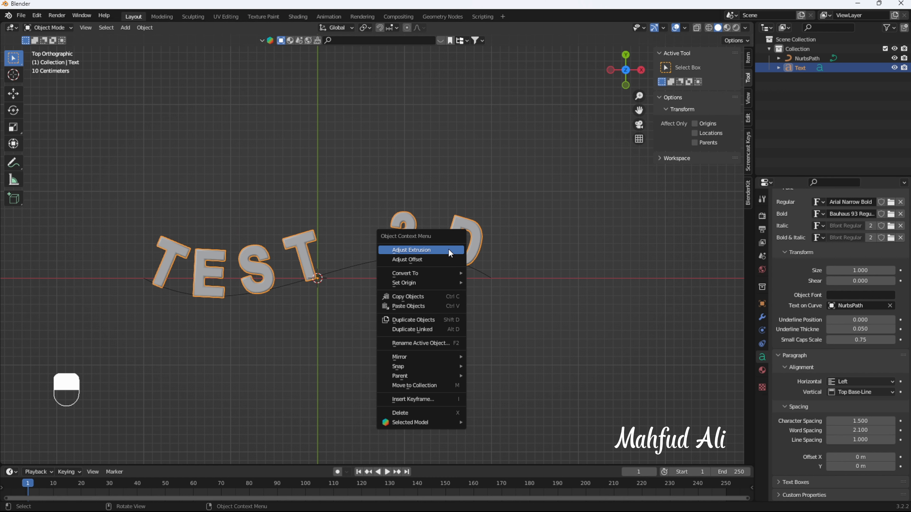
{"action": "mouse_move", "coordinate": [445, 271]}
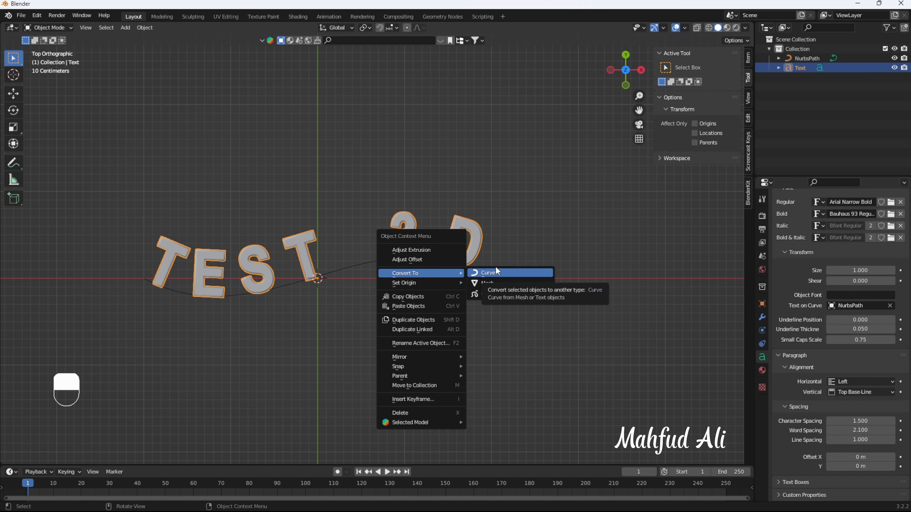
{"action": "left_click", "coordinate": [497, 284]}
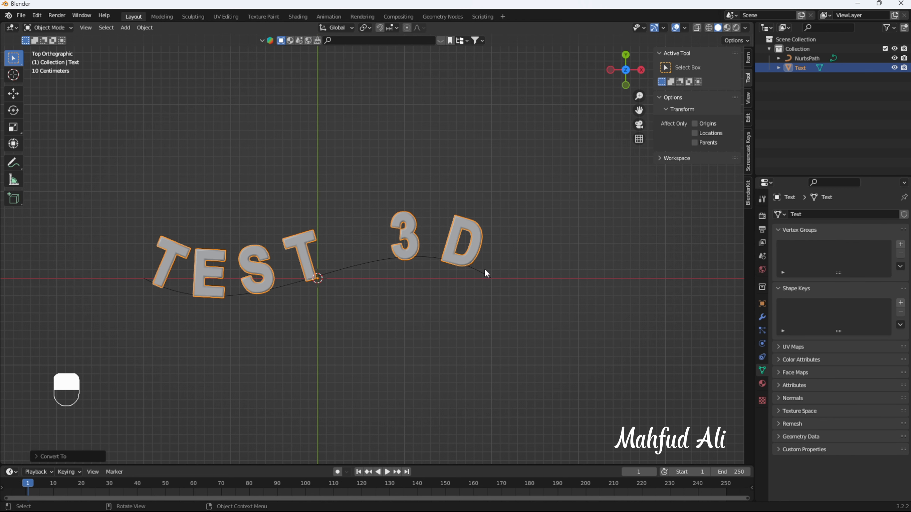
{"action": "left_click", "coordinate": [475, 250]}
{"action": "key", "text": "Tab"}
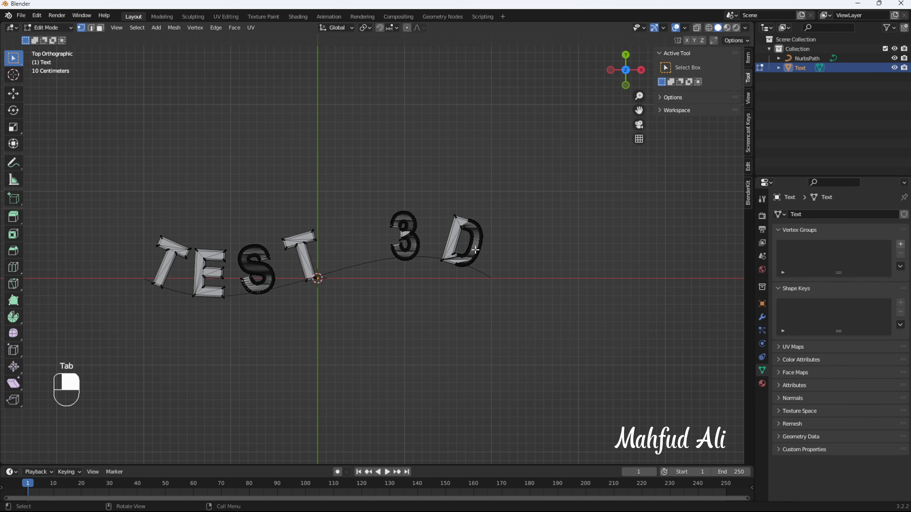
{"action": "scroll", "coordinate": [375, 252], "scroll_direction": "up", "scroll_amount": 2}
{"action": "key", "text": "Tab"}
Step: Delete the path curve that the lettering followed
{"action": "middle_click_drag", "start_coordinate": [505, 267], "coordinate": [511, 270]}
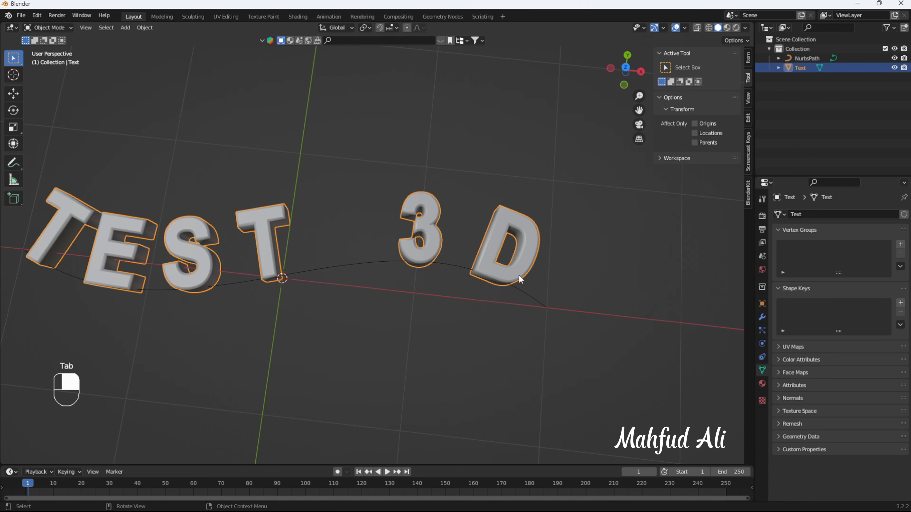
{"action": "left_click", "coordinate": [518, 289]}
{"action": "key", "text": "Delete"}
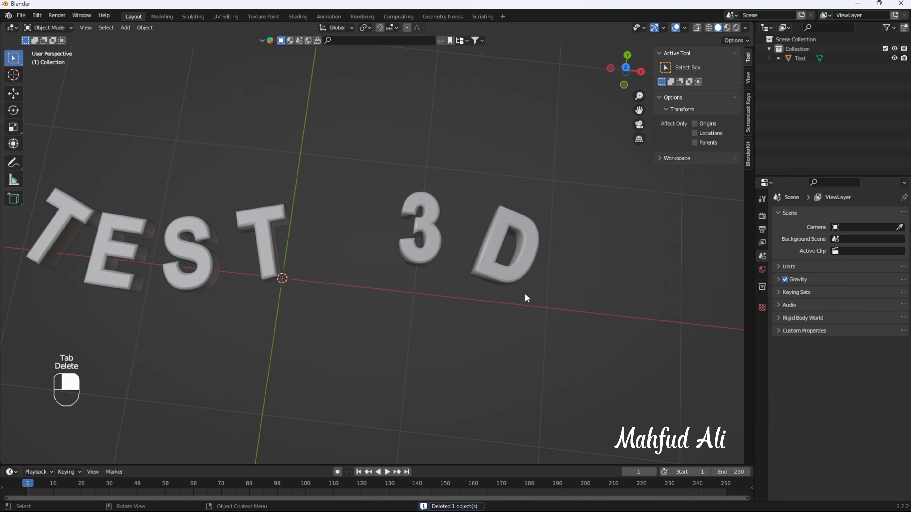
Step: Try moving the D's lower outer corner vertex in Edit Mode and undo the move
{"action": "middle_click_drag", "start_coordinate": [466, 266], "coordinate": [424, 304]}
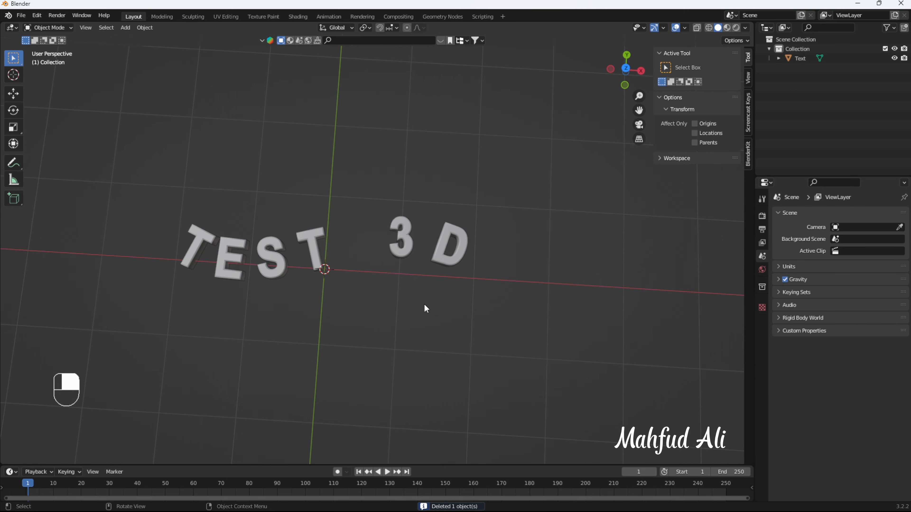
{"action": "left_click", "coordinate": [442, 255]}
{"action": "key", "text": "Tab"}
{"action": "scroll", "coordinate": [344, 244], "scroll_direction": "up", "scroll_amount": 3}
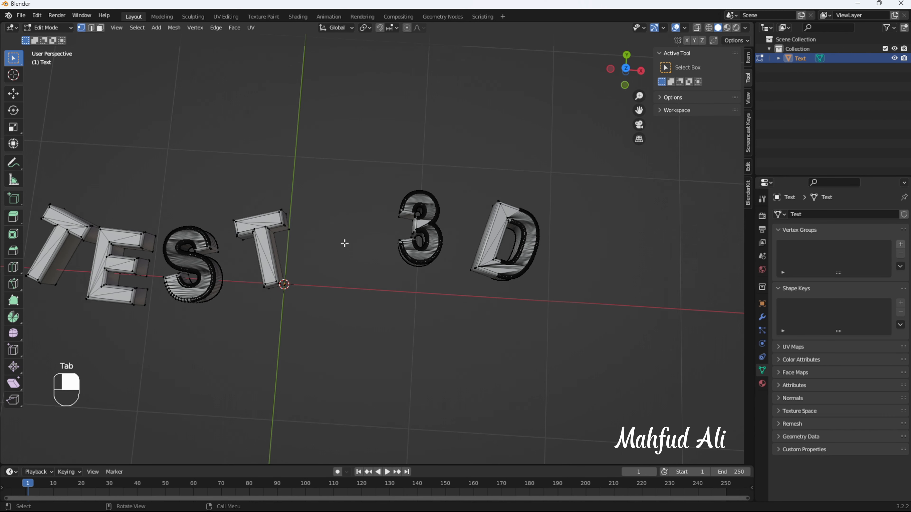
{"action": "middle_click_drag", "start_coordinate": [467, 268], "coordinate": [482, 275]}
{"action": "left_click", "coordinate": [542, 287]}
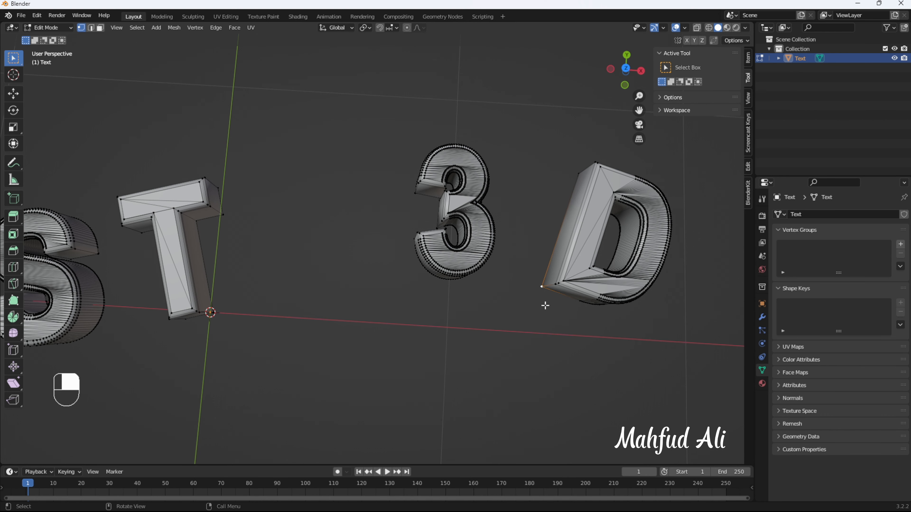
{"action": "left_click", "coordinate": [13, 94]}
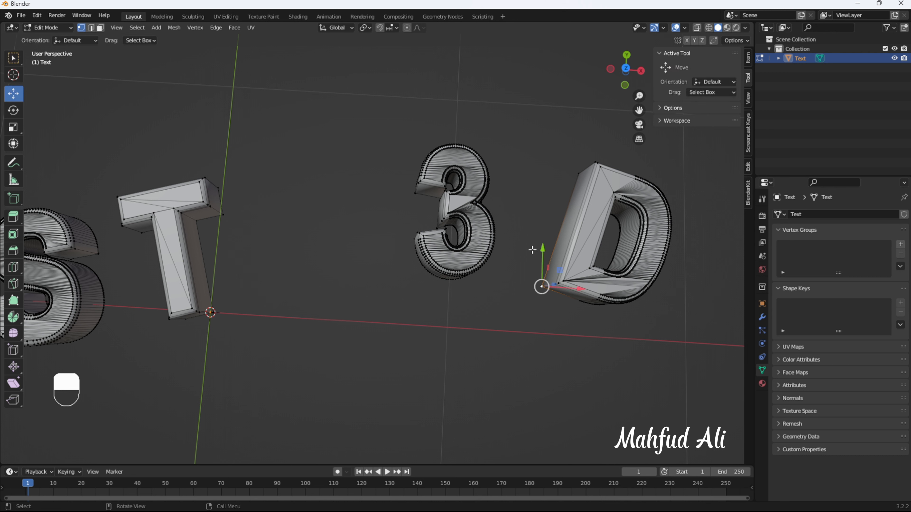
{"action": "mouse_move", "coordinate": [541, 249]}
{"action": "left_mouse_down"}
{"action": "mouse_move", "coordinate": [533, 252]}
{"action": "mouse_move", "coordinate": [546, 287]}
{"action": "mouse_move", "coordinate": [532, 238]}
{"action": "left_mouse_up"}
{"action": "key", "text": "ctrl+z"}
Step: Try moving a vertex at the lower tip of the 3 and undo the move
{"action": "left_click", "coordinate": [418, 234]}
{"action": "left_click_drag", "start_coordinate": [418, 233], "coordinate": [408, 235]}
{"action": "key", "text": "ctrl+z"}
{"action": "scroll", "coordinate": [408, 258], "scroll_direction": "down", "scroll_amount": 4}
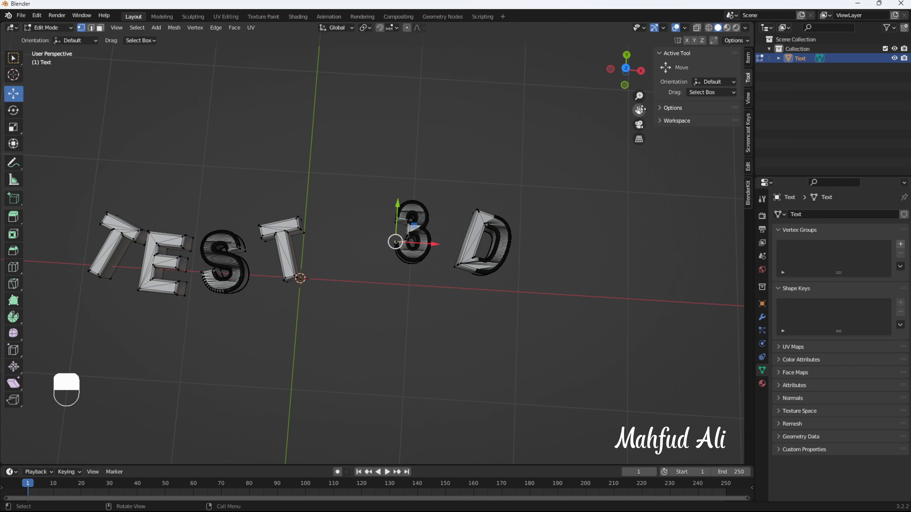
{"action": "left_click_drag", "start_coordinate": [639, 111], "coordinate": [711, 119]}
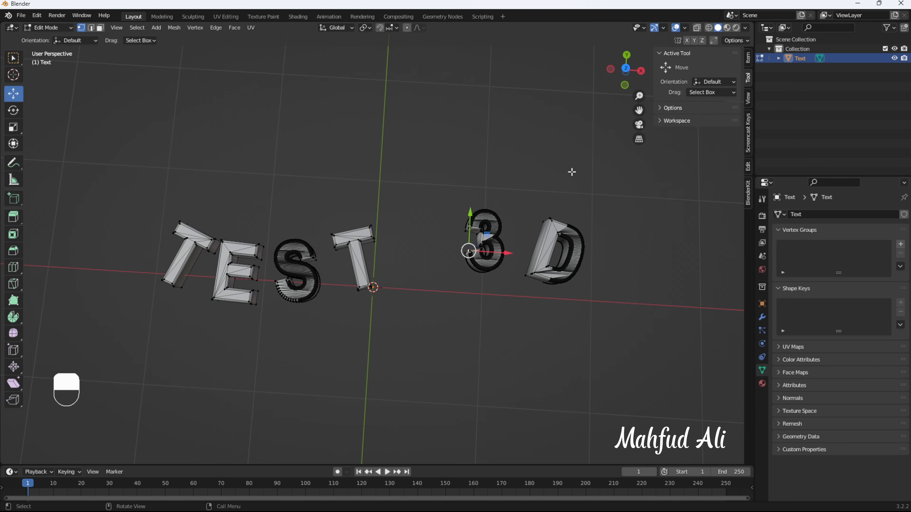